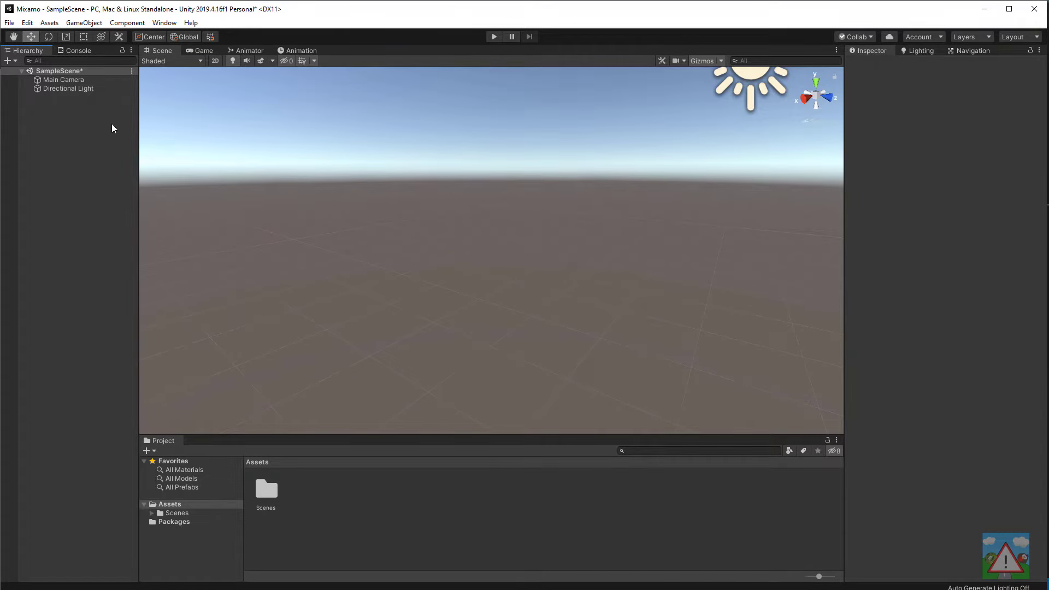
Add a 3D Plane to the scene and reset its Transform to the origin.
right_click(40, 121)
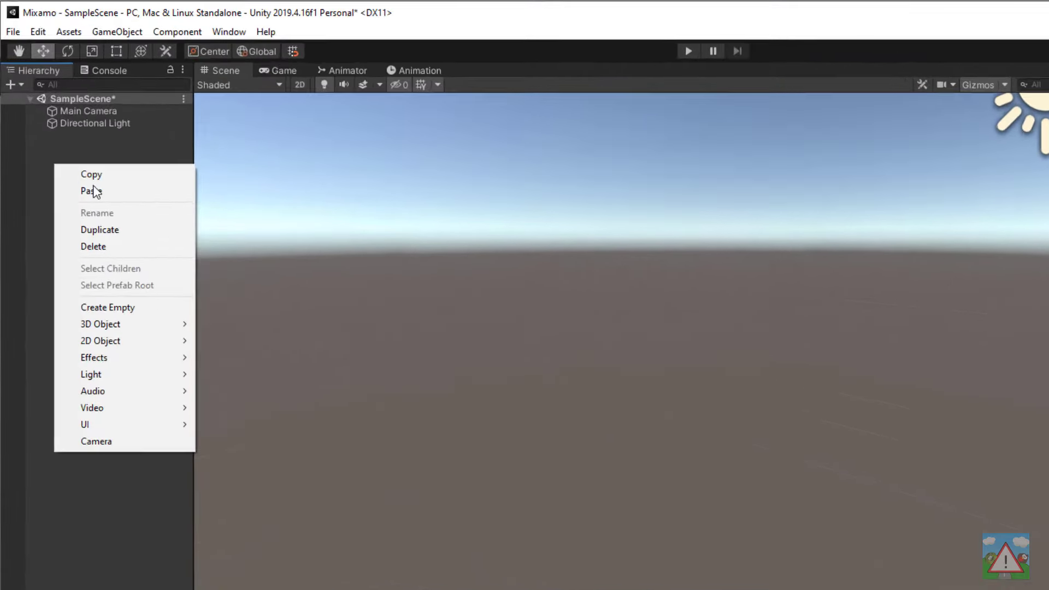
mouse_move(88, 245)
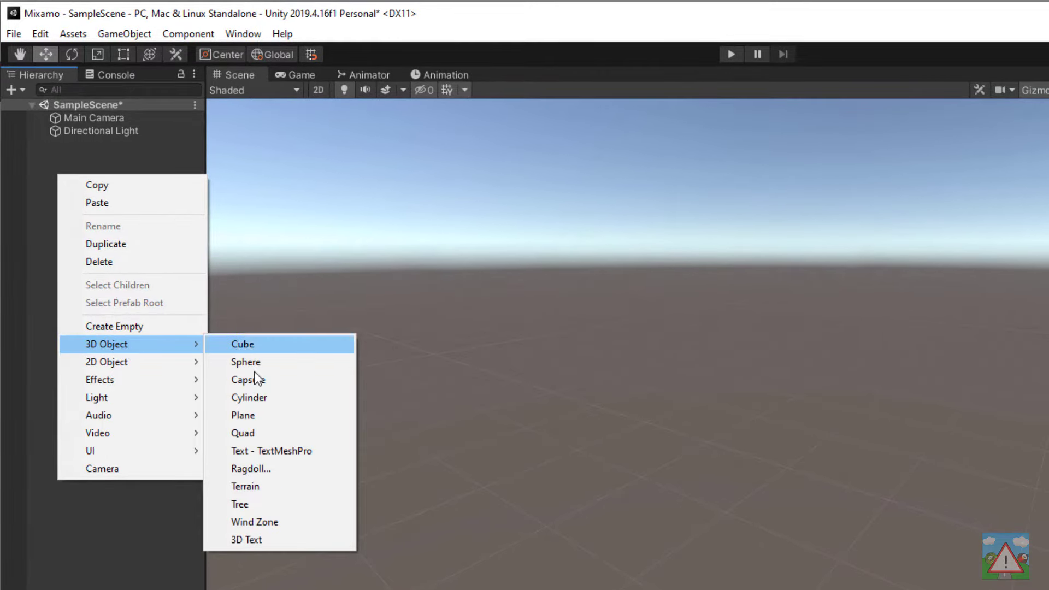
left_click(254, 412)
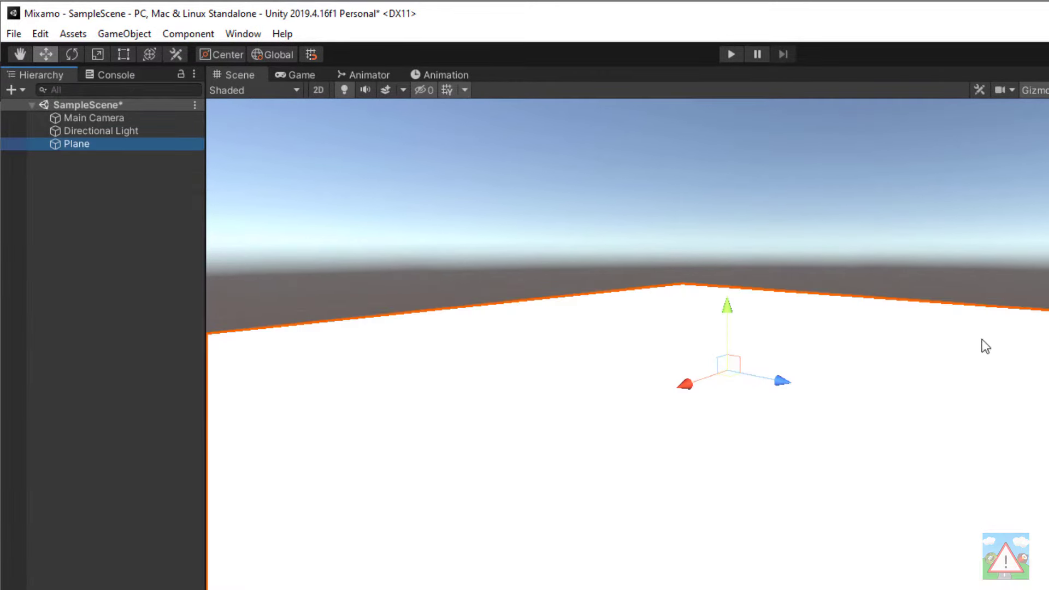
double_click(109, 143)
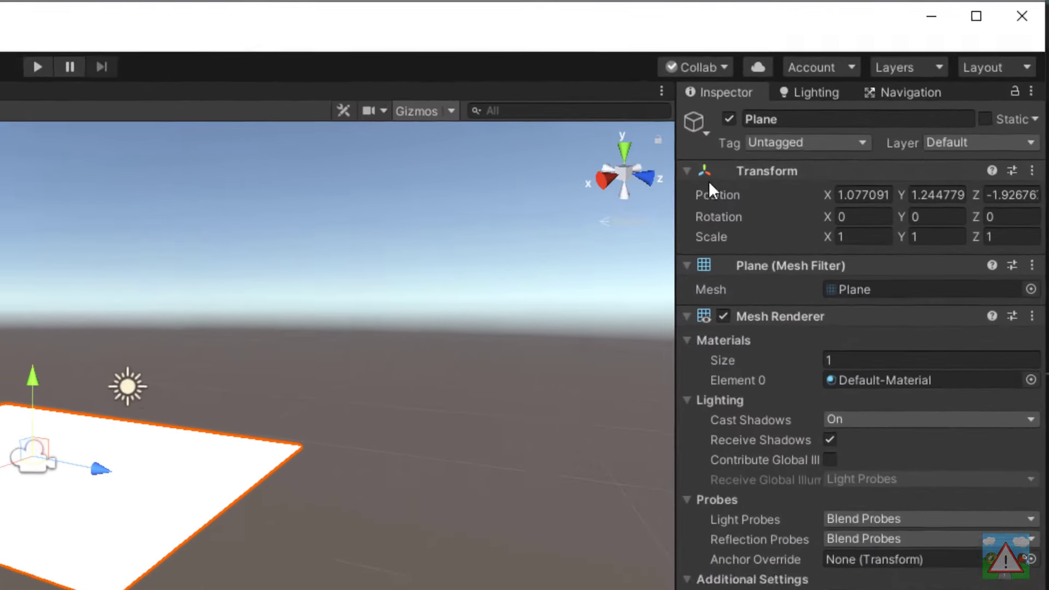
right_click(912, 94)
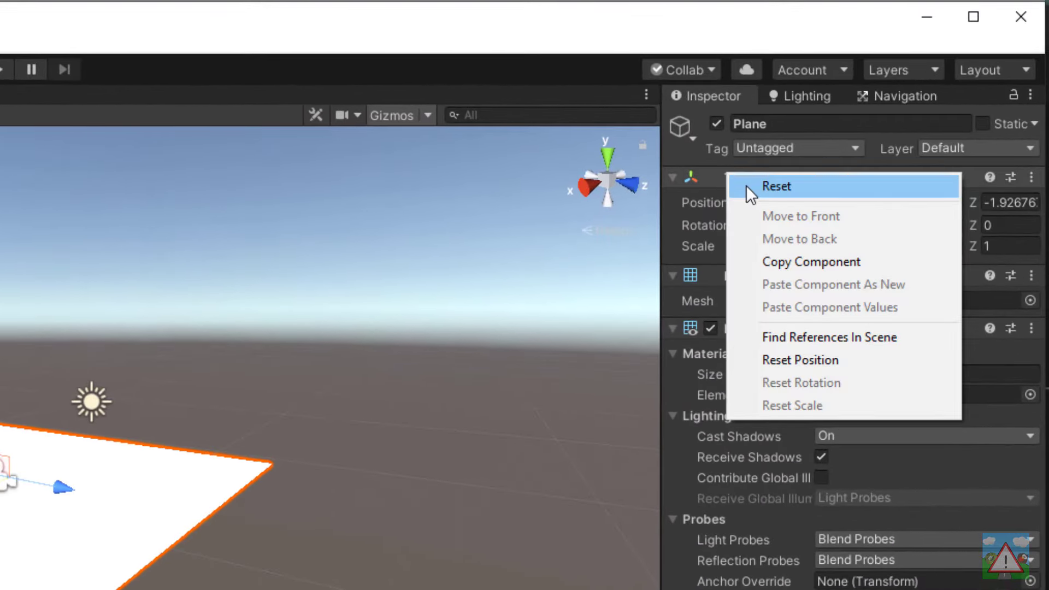
left_click(745, 185)
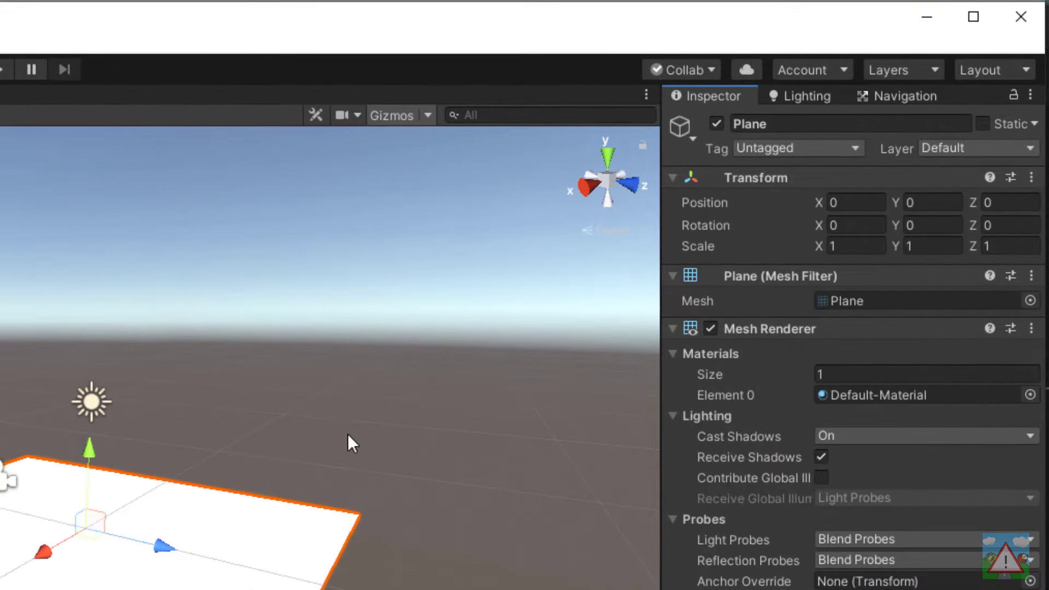
Scale the plane to 10 on X and 6 on Z.
left_click(862, 248)
type("10")
key("Tab")
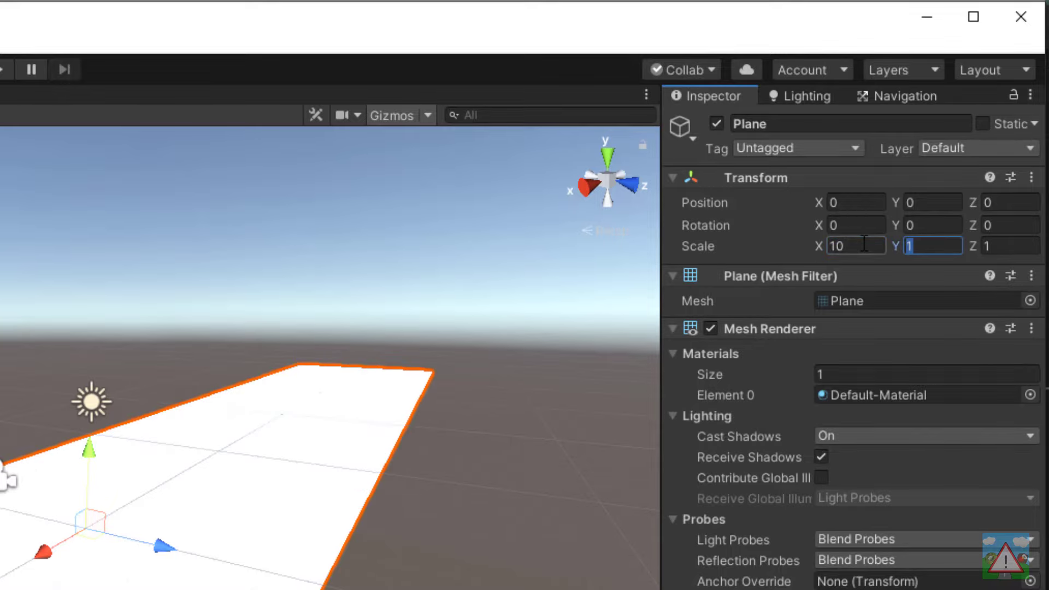
key("Tab")
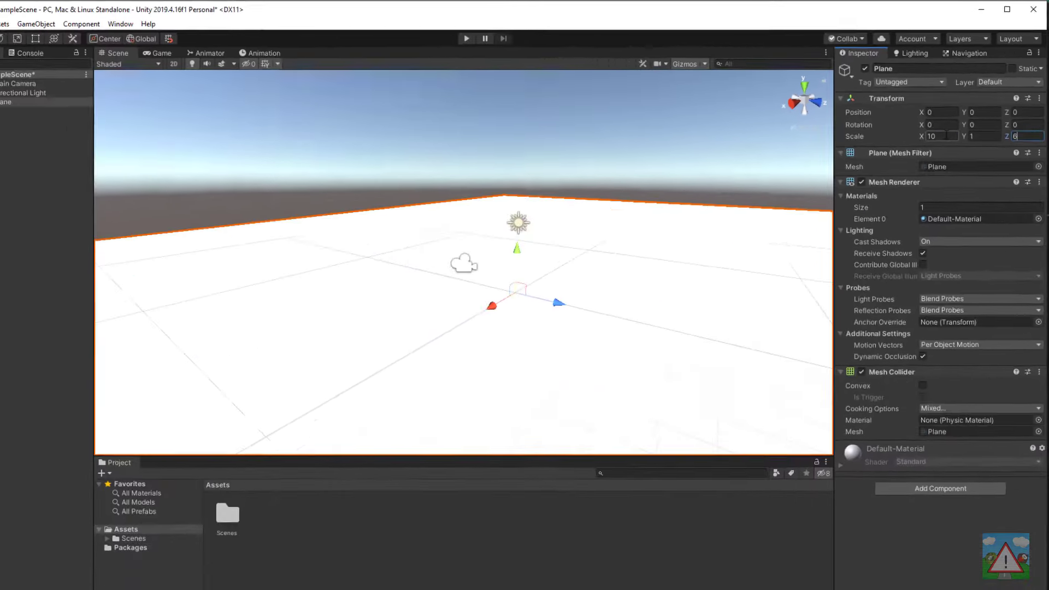
type("6")
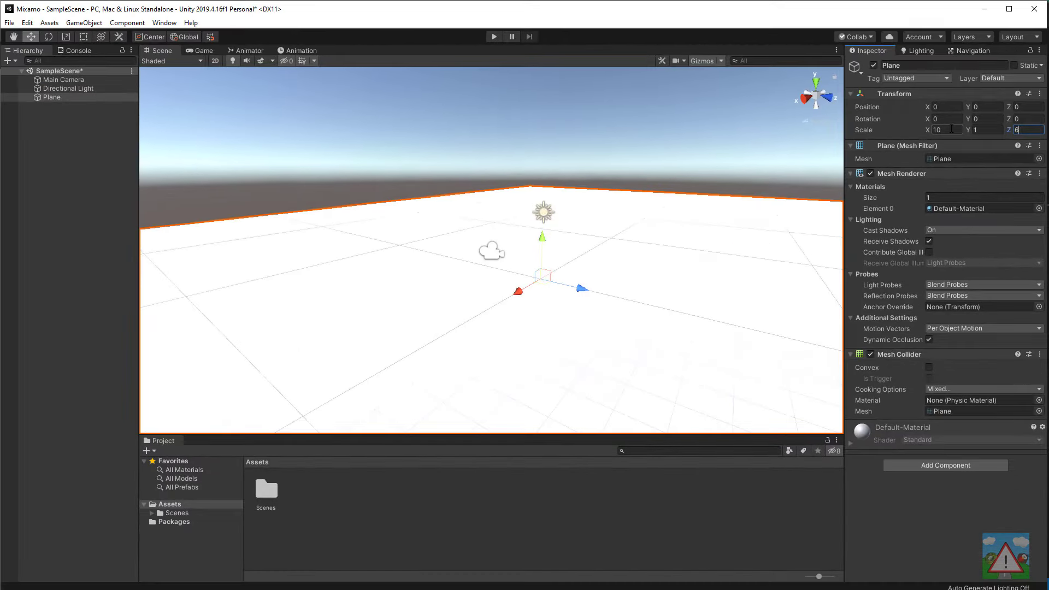
double_click(52, 97)
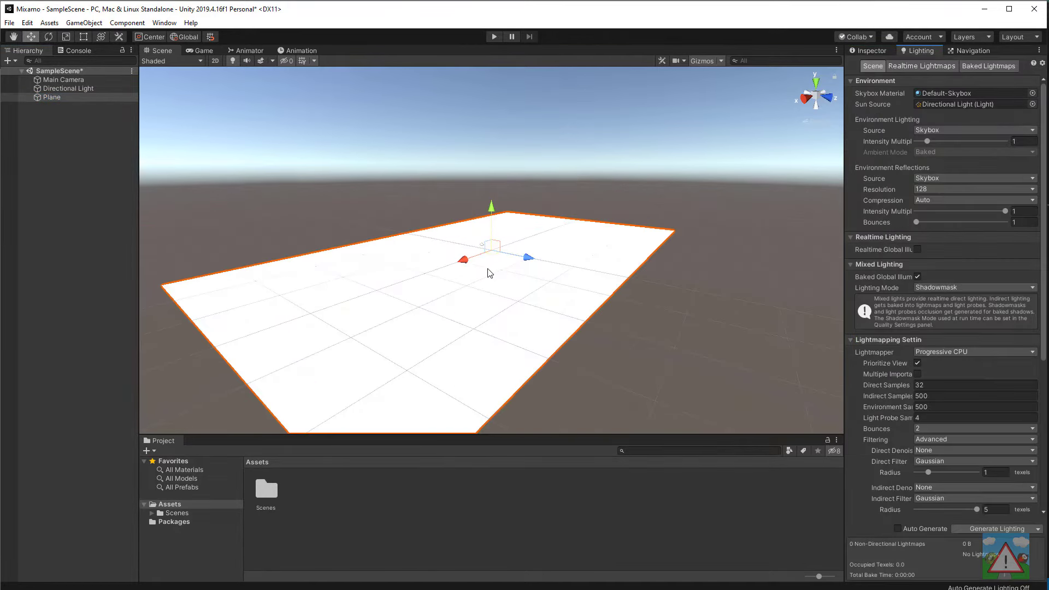
Create a new folder named Materials in Assets.
scroll(490, 276, "up", 5)
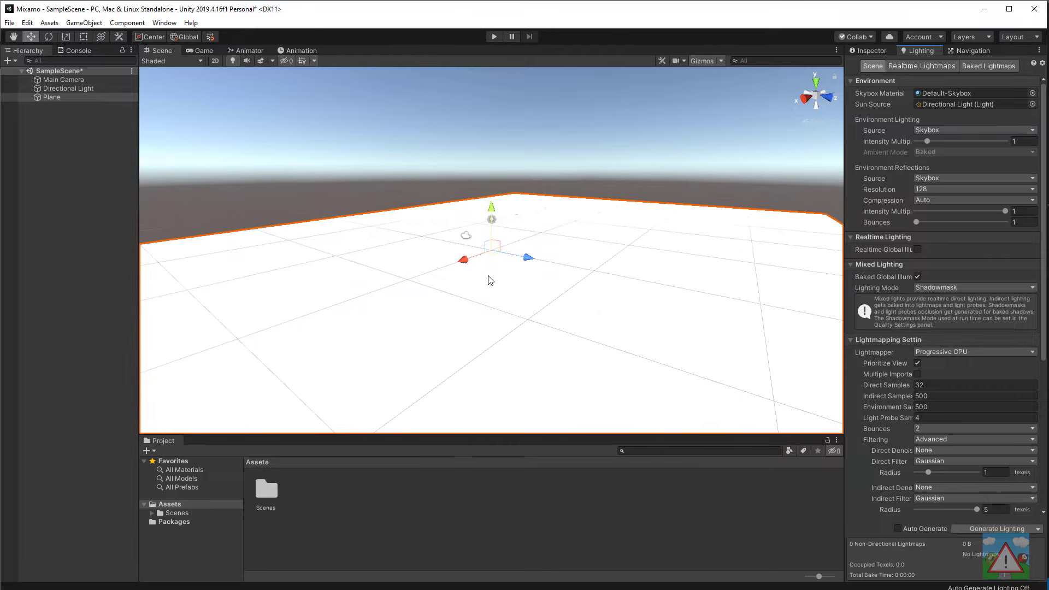
scroll(488, 278, "up", 3)
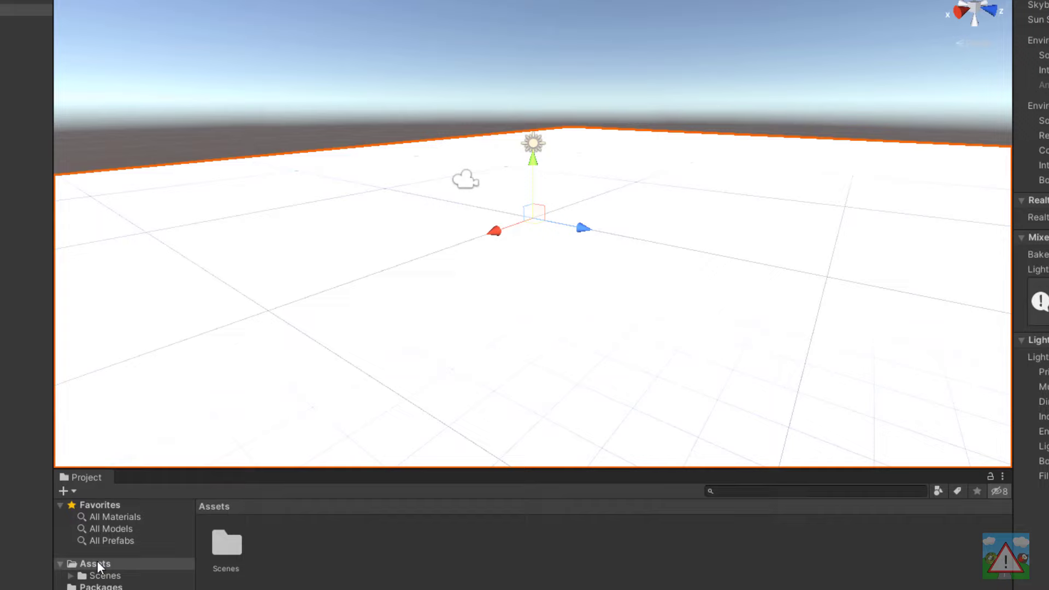
right_click(171, 507)
mouse_move(187, 568)
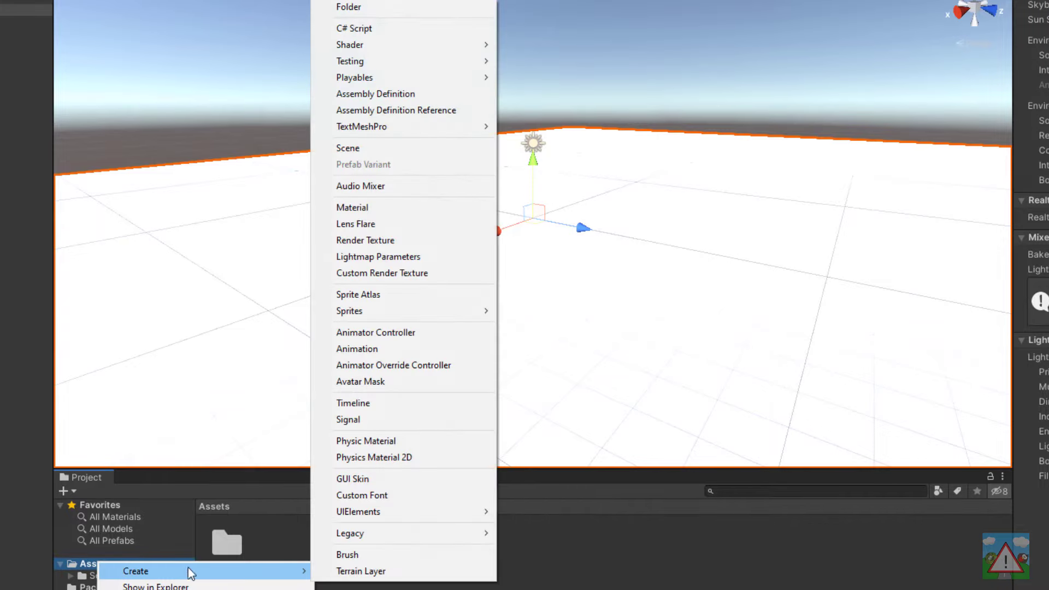
left_click(386, 8)
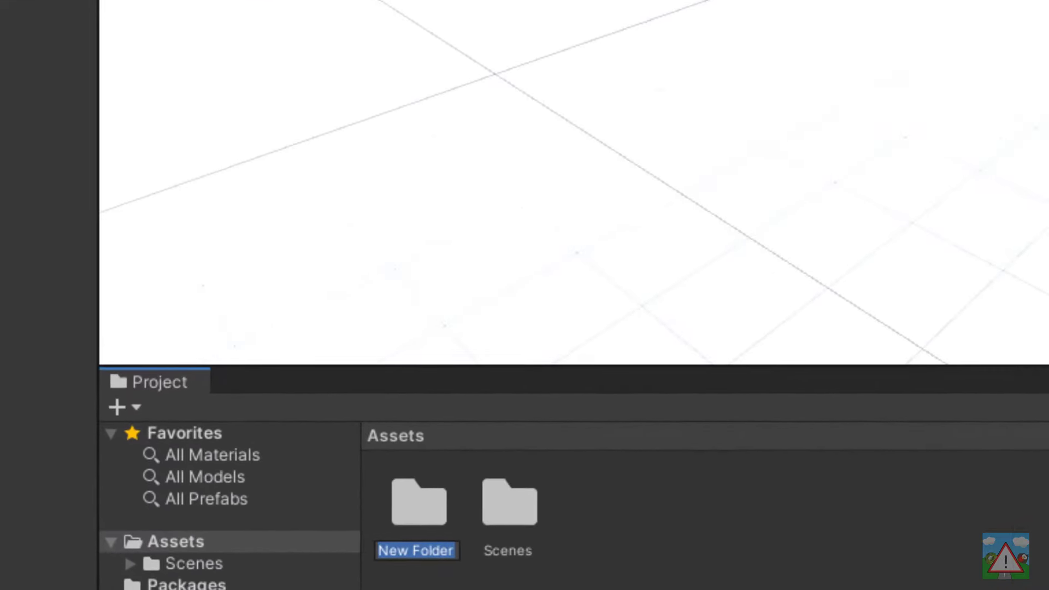
type("Materials")
key("Return")
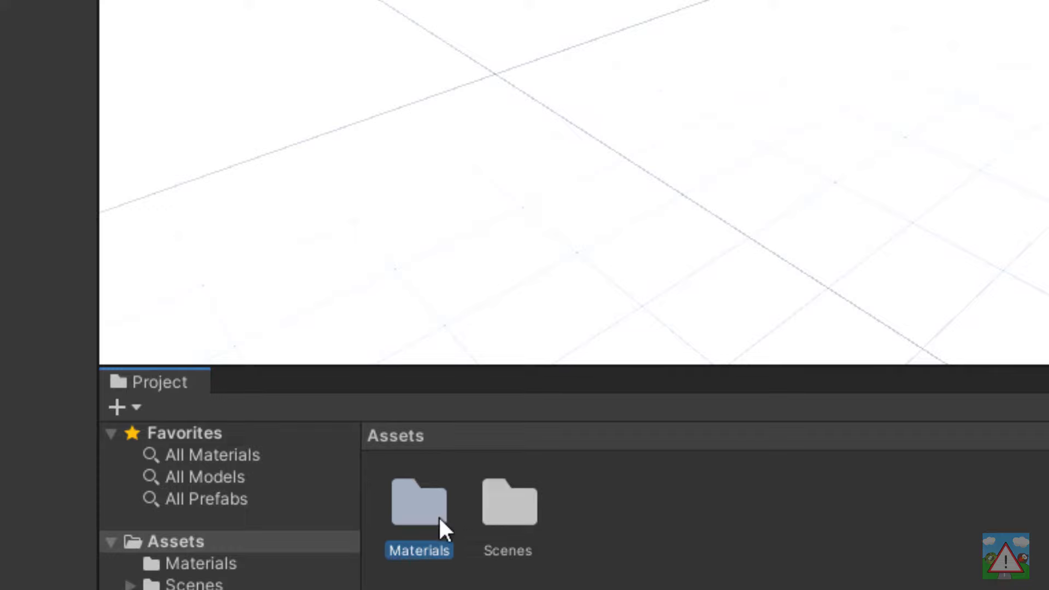
Inside the Materials folder, create a new material named Plane.
double_click(439, 519)
right_click(439, 518)
mouse_move(640, 546)
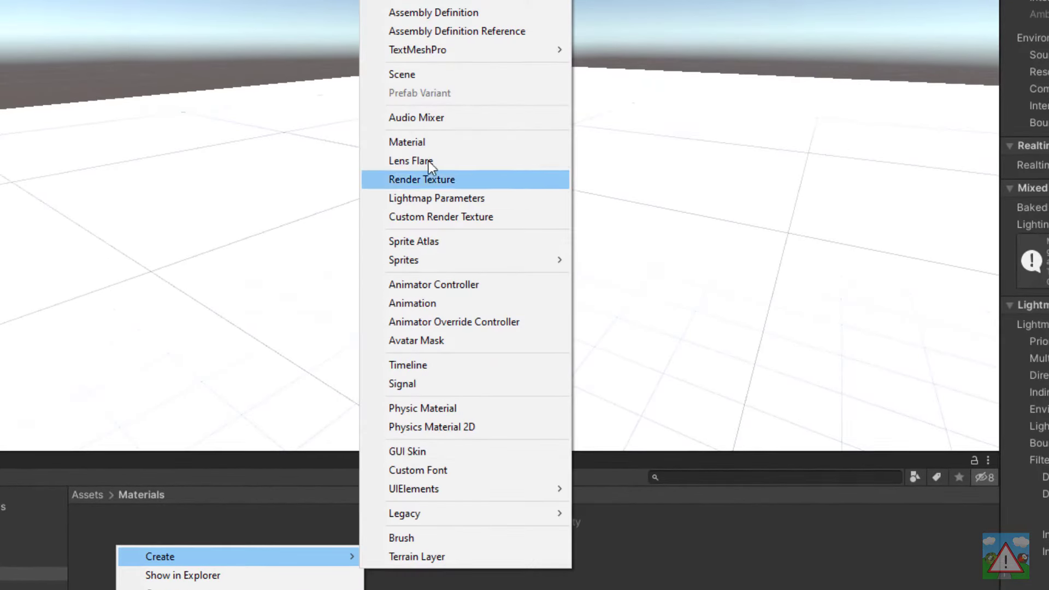
left_click(428, 144)
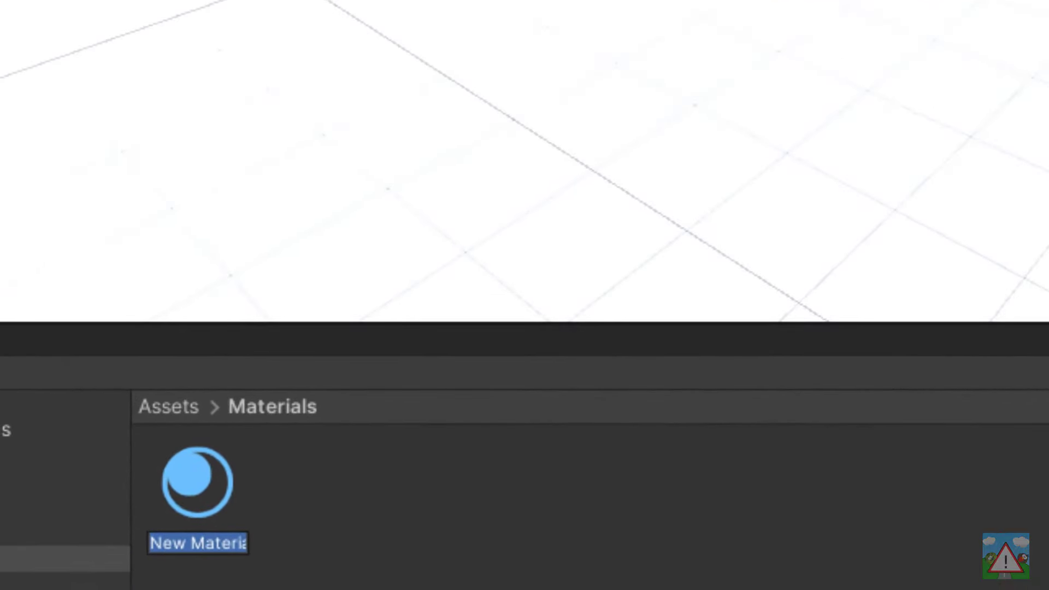
type("Plane")
key("Return")
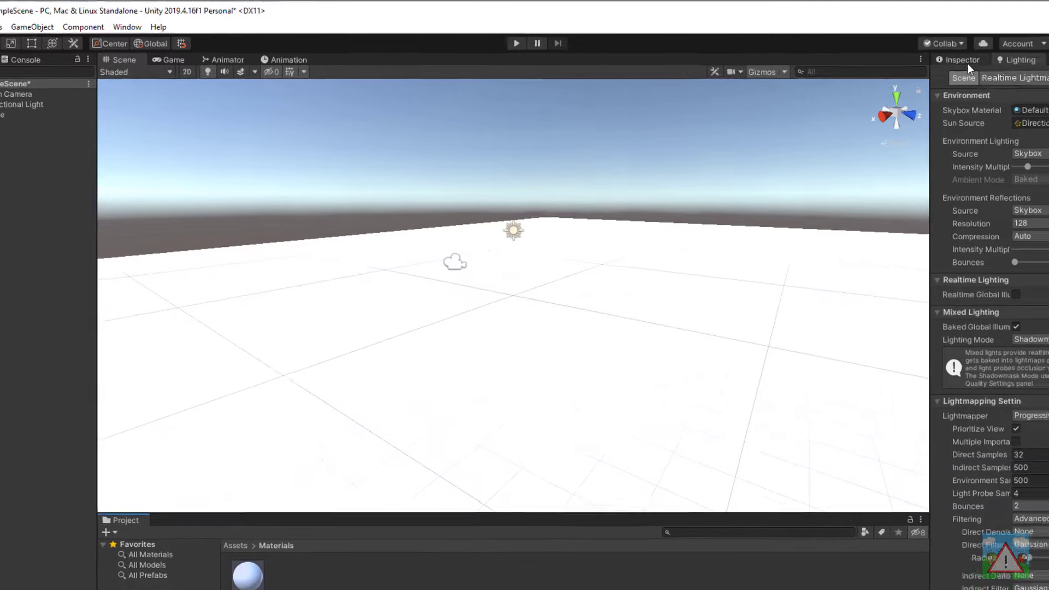
Set the Plane material's Albedo colour to blue and drag it onto the ground plane.
left_click(972, 58)
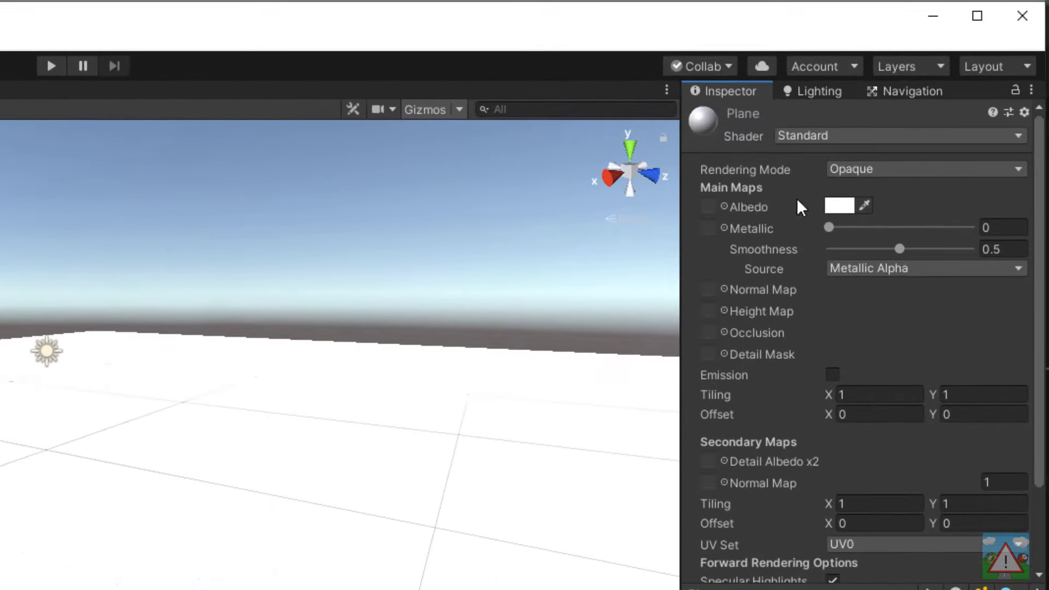
left_click(839, 206)
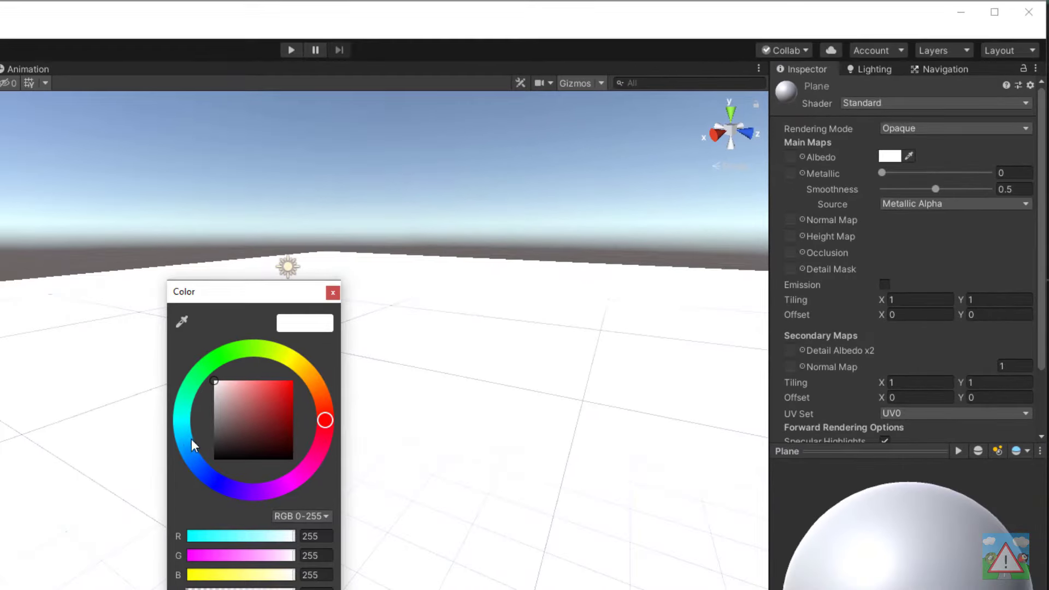
left_click(183, 432)
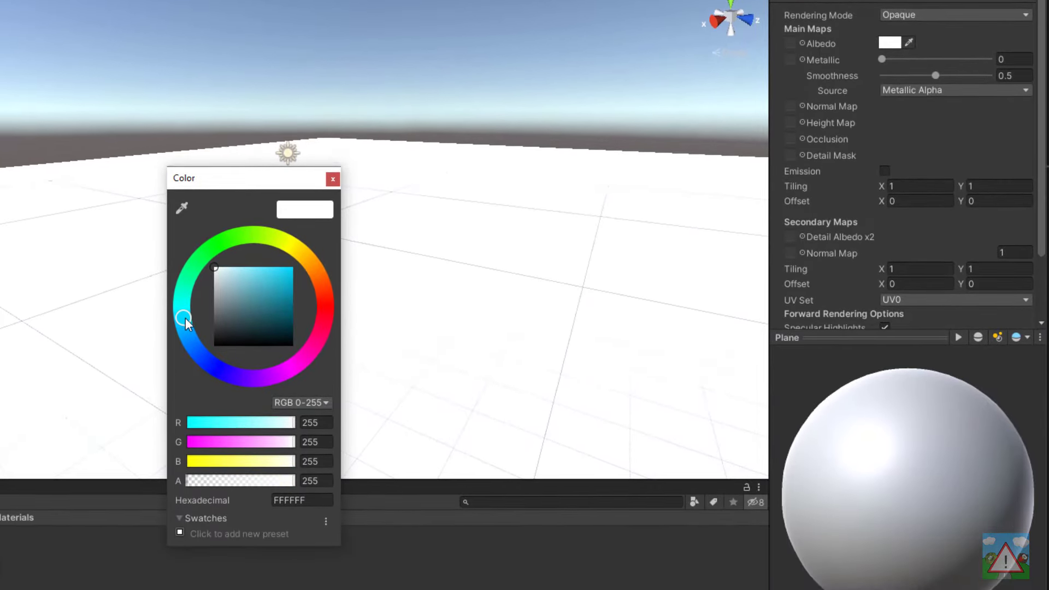
left_click_drag(269, 294, 277, 292)
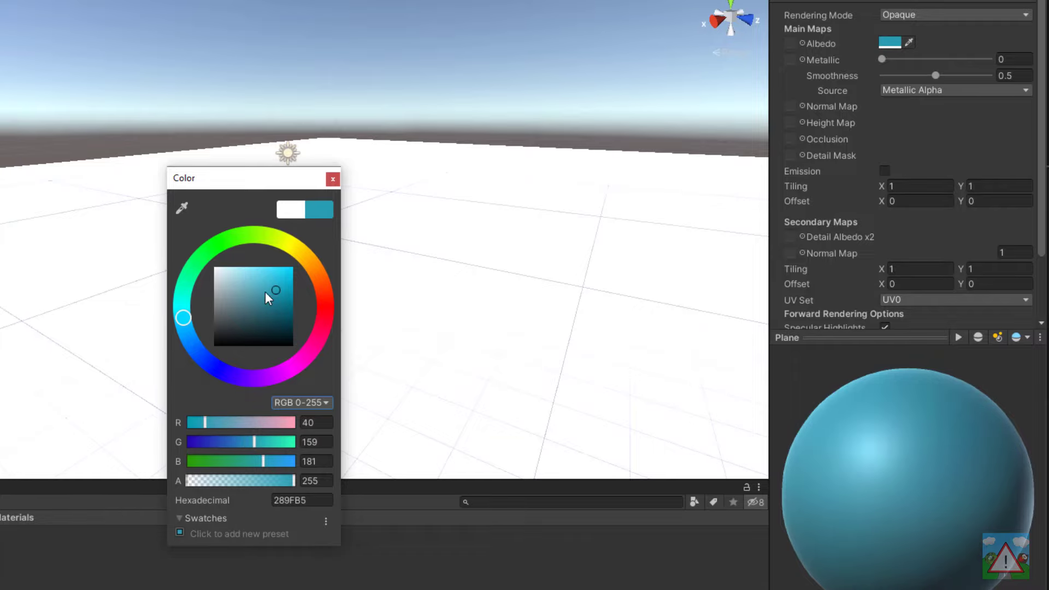
left_click(332, 178)
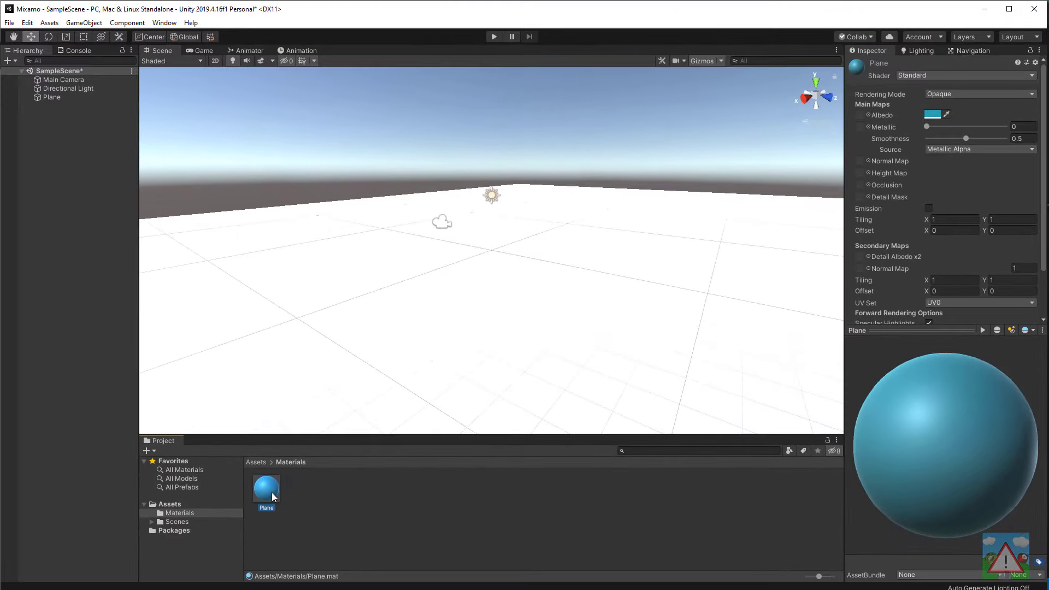
left_click_drag(267, 489, 56, 100)
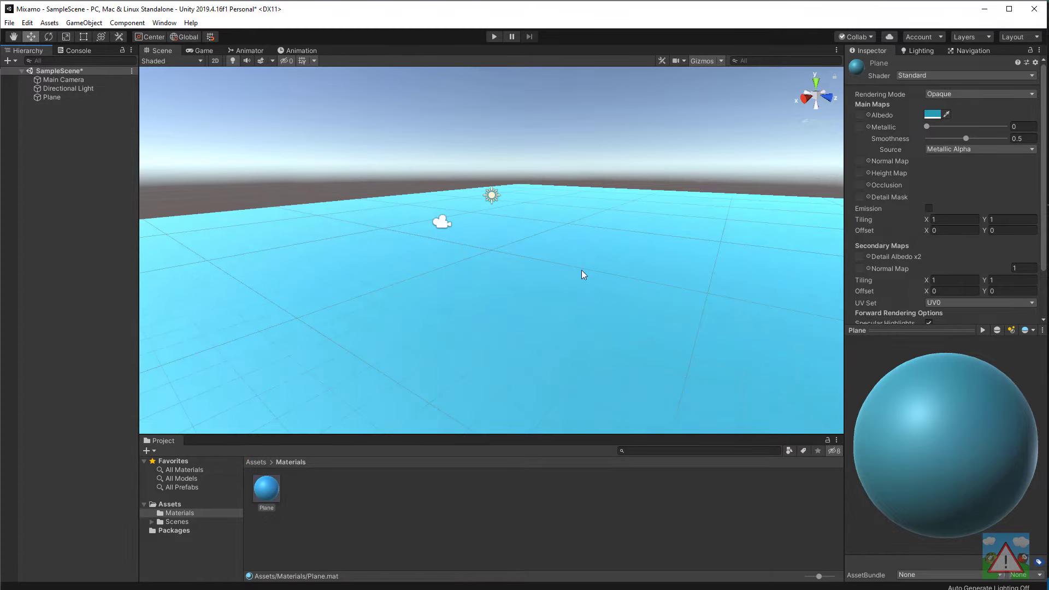
left_click(932, 116)
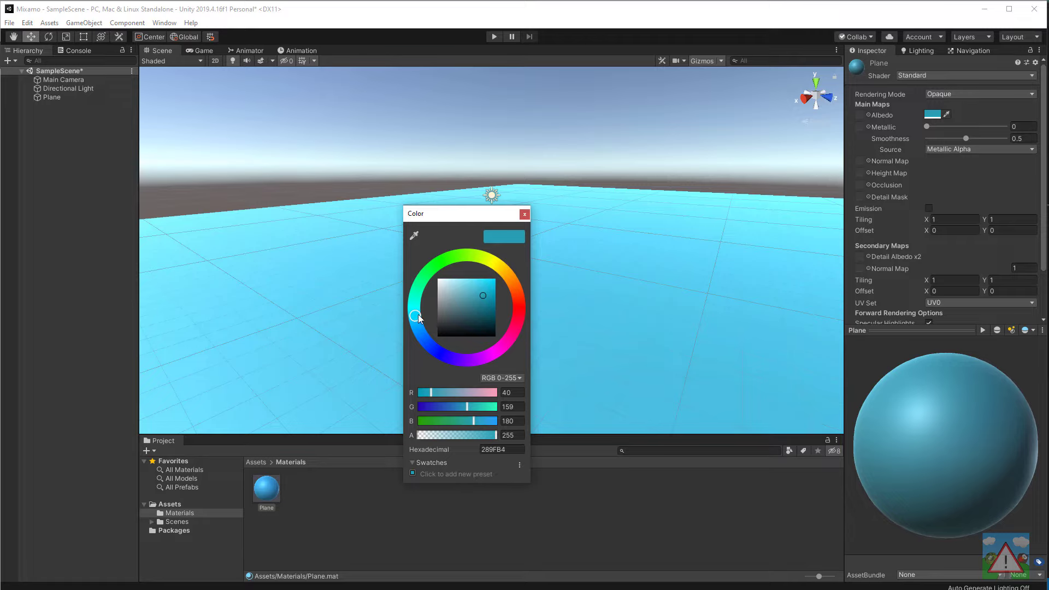
left_click_drag(415, 315, 422, 334)
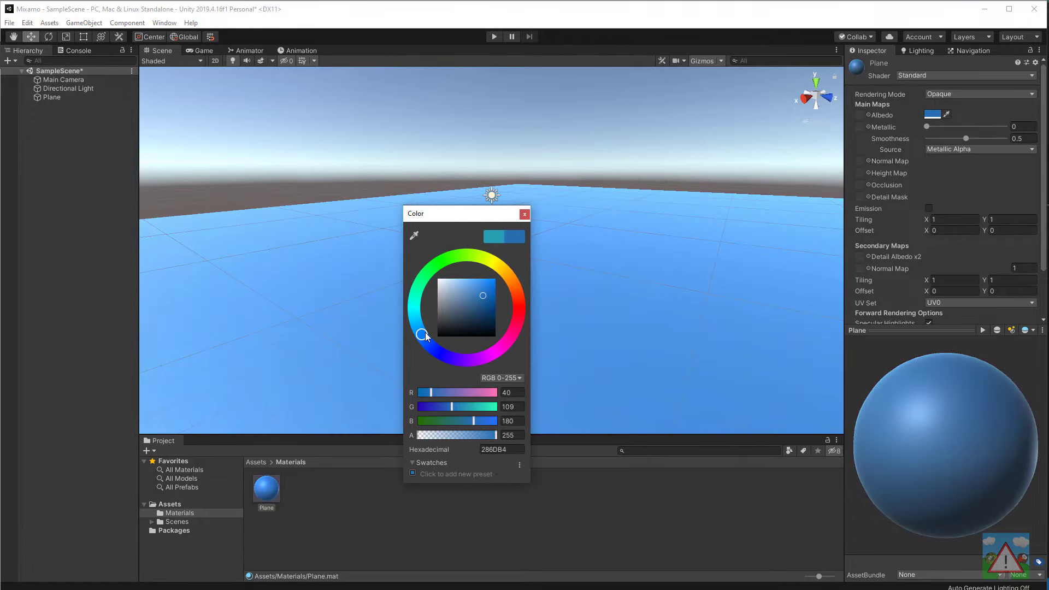
left_click(522, 216)
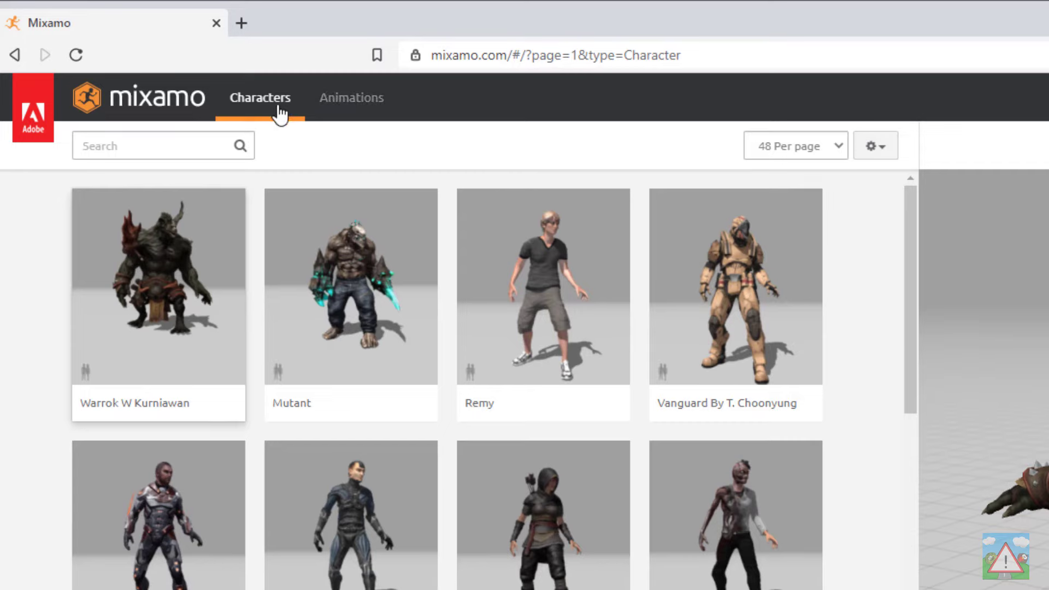
Search Mixamo characters for 'boss', load The Boss, and clear the Boss filter tag.
left_click(148, 144)
type("boss")
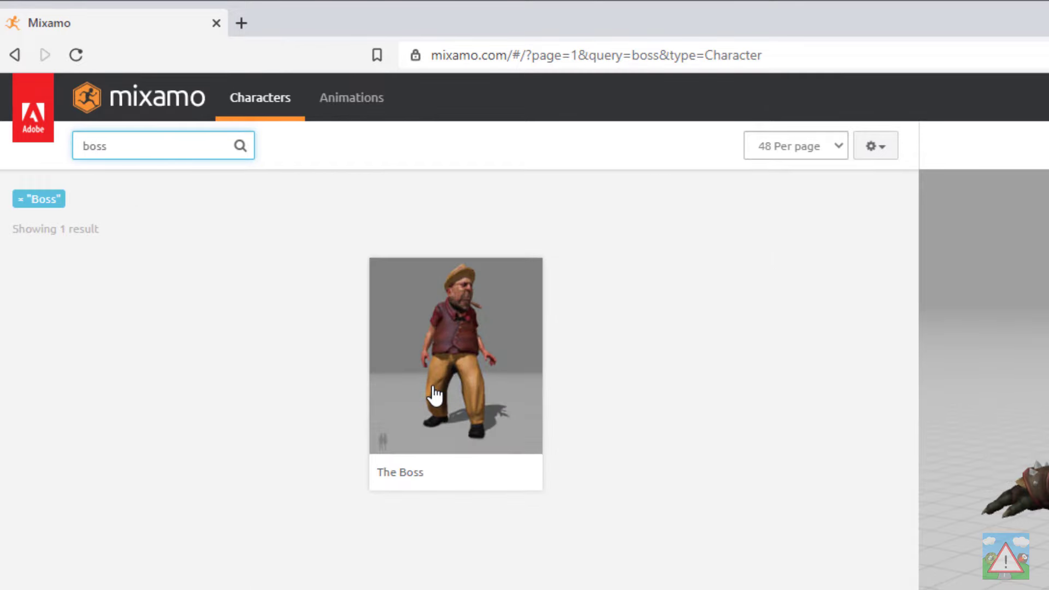
left_click(436, 393)
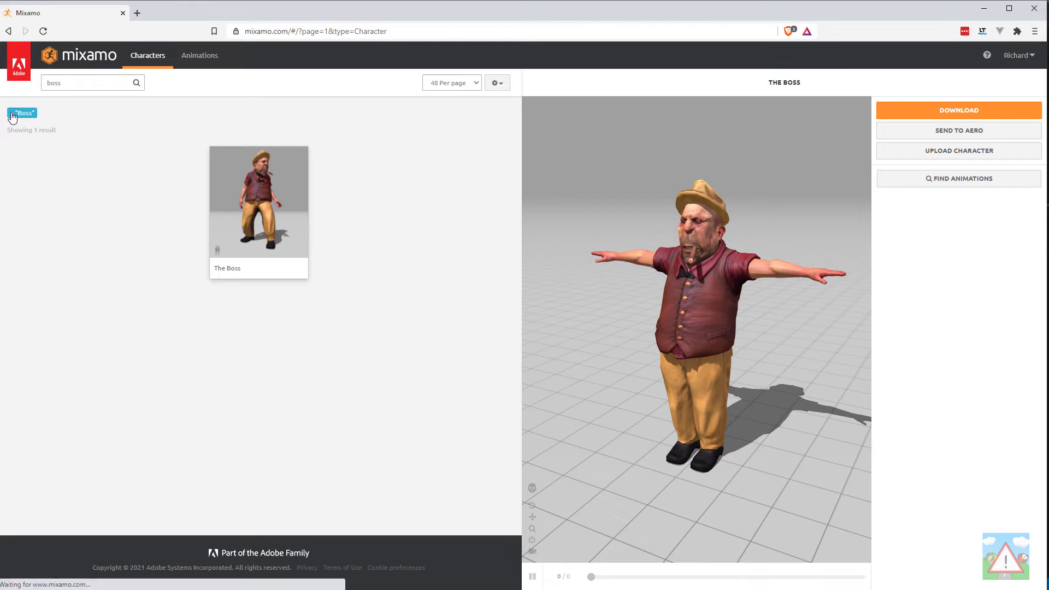
left_click(20, 199)
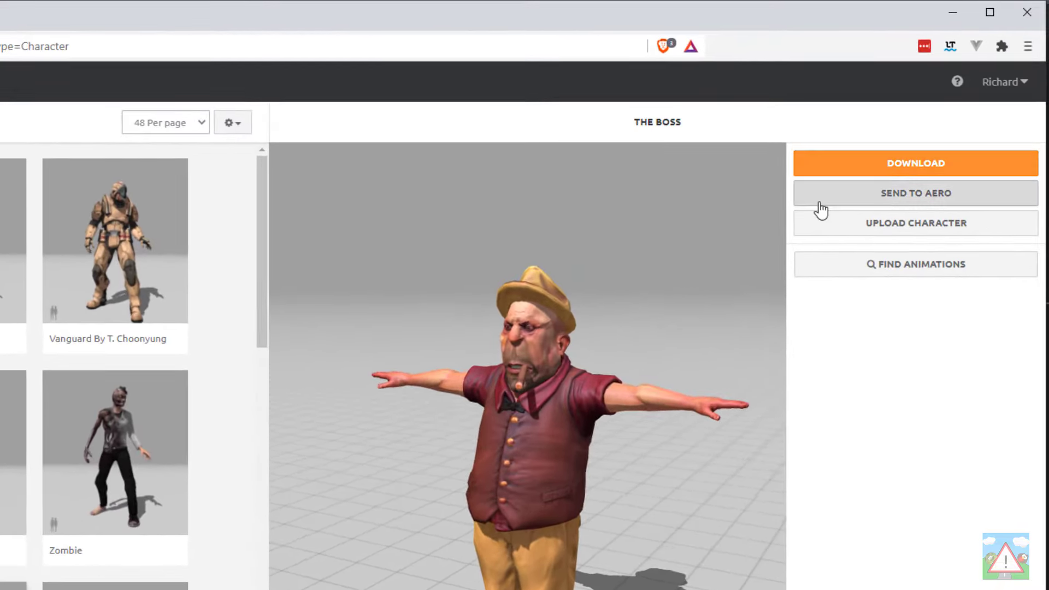
Download The Boss as FBX for Unity in T-pose, saved as theboss.fbx, then go to Animations.
left_click(859, 164)
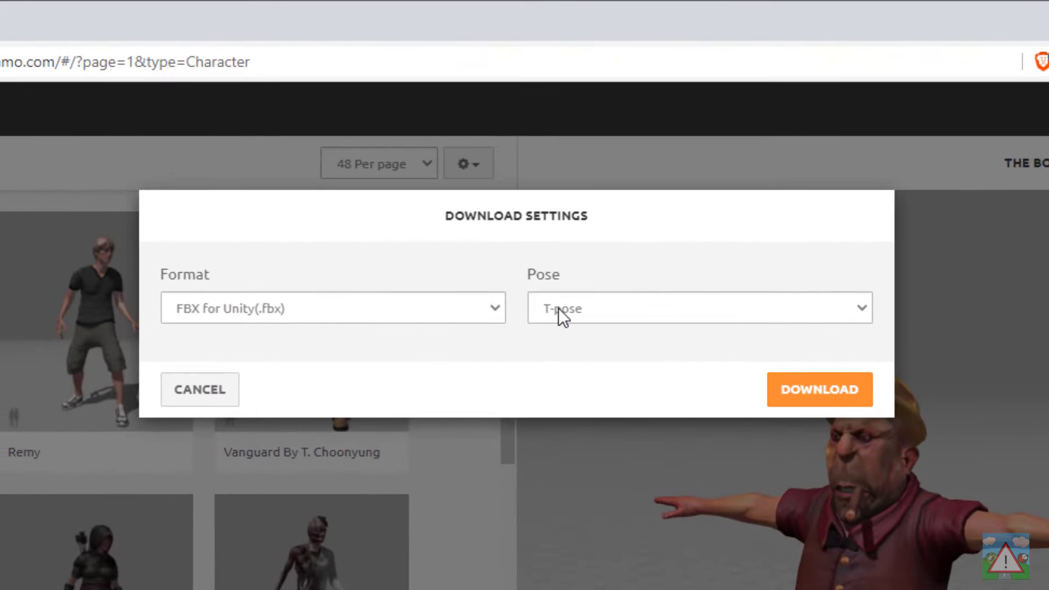
left_click(362, 303)
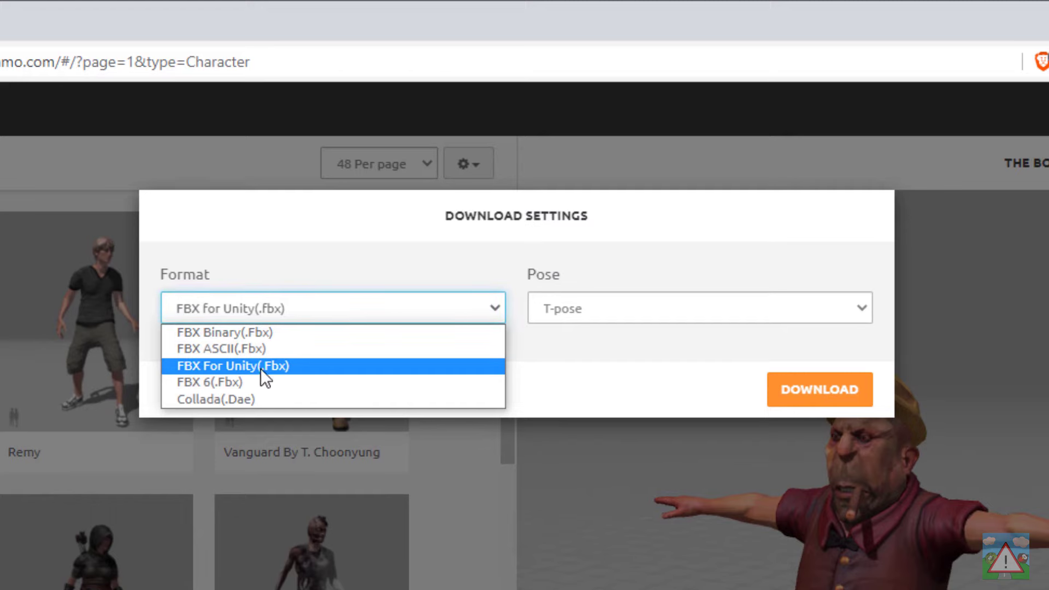
left_click(605, 309)
left_click(580, 327)
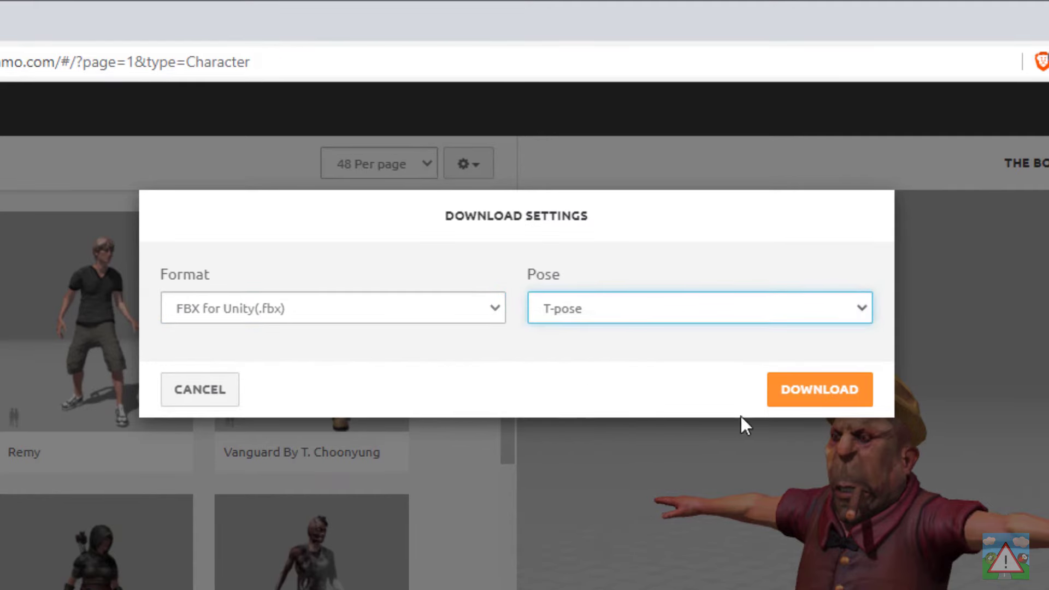
left_click(846, 398)
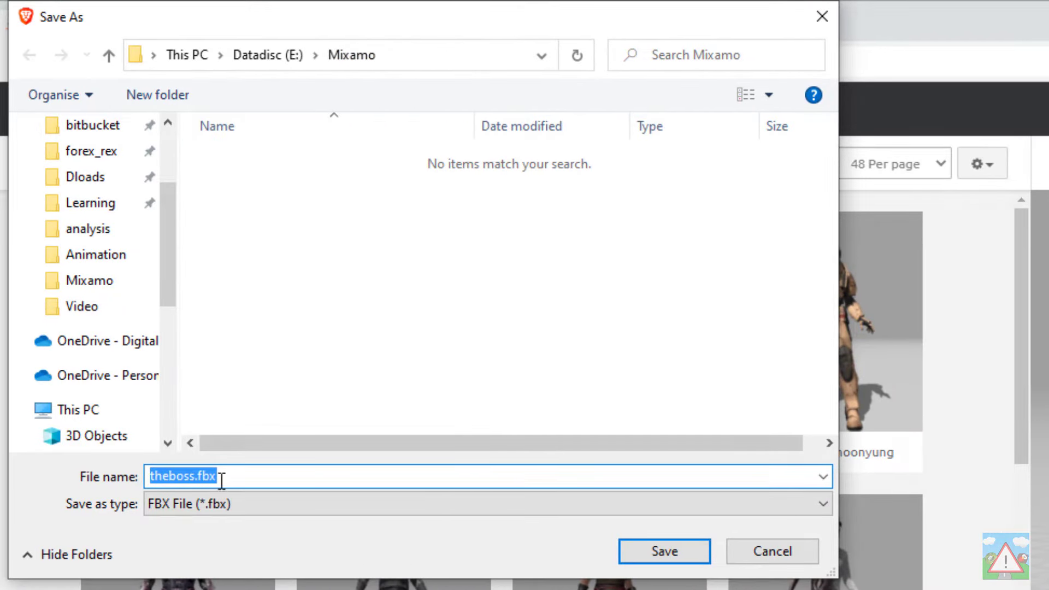
left_click(659, 550)
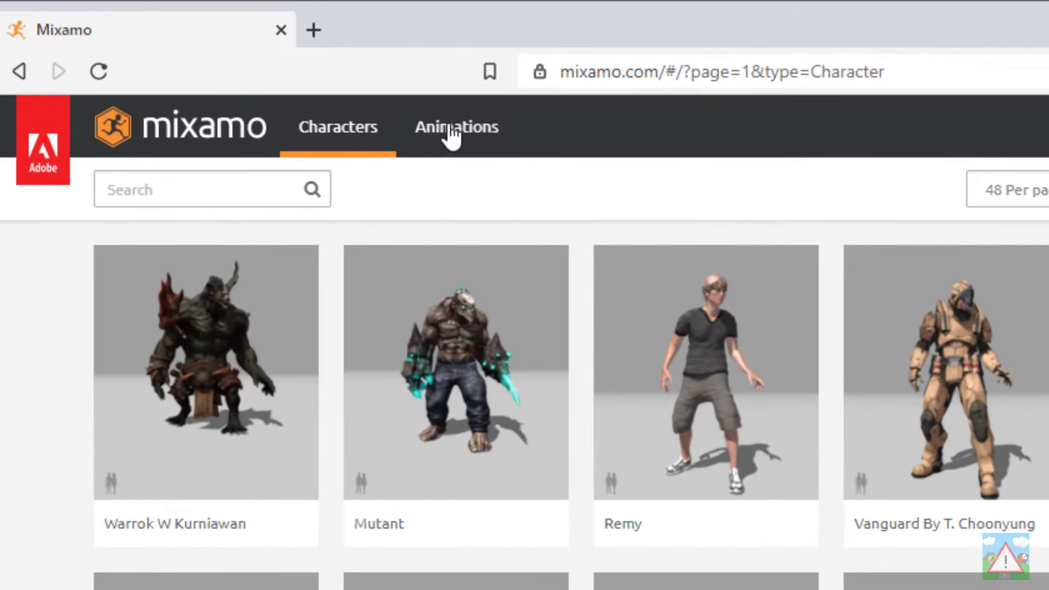
left_click(452, 131)
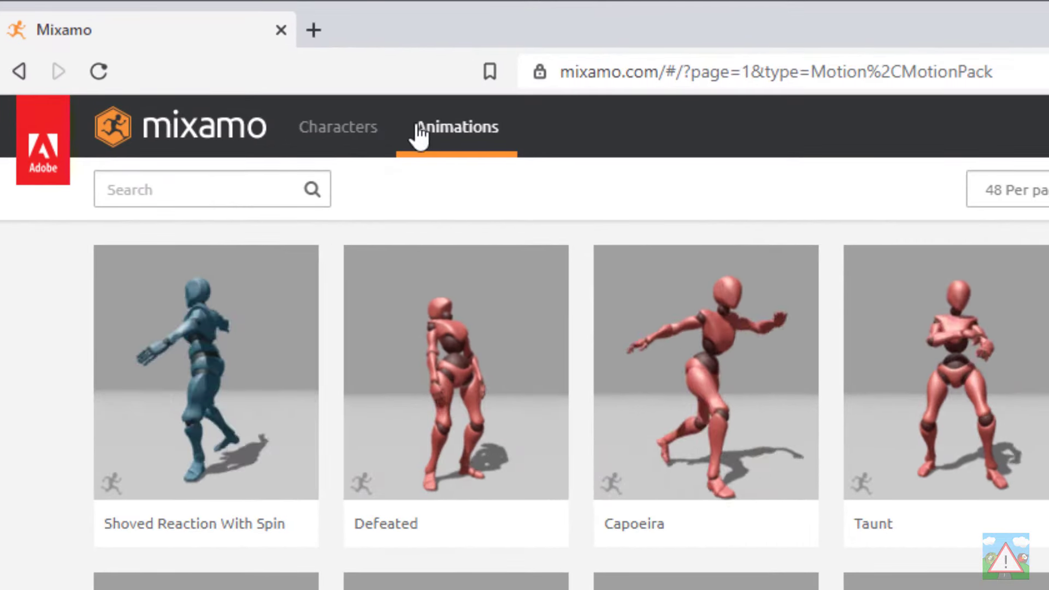
Search animations for 'walking', apply 'Walking With A Swagger', and tick In Place.
left_click(199, 191)
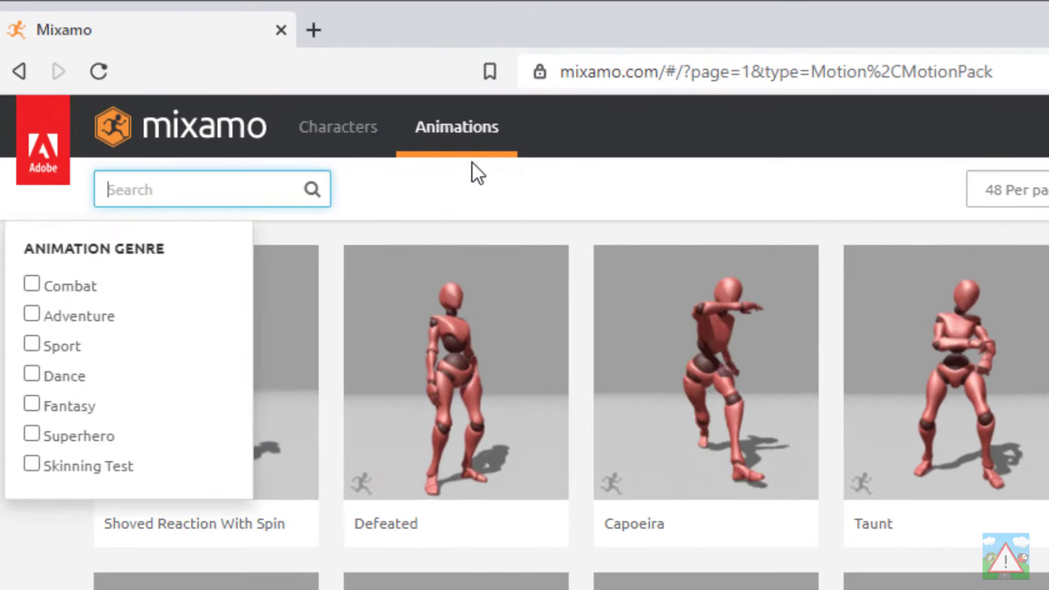
type("walking")
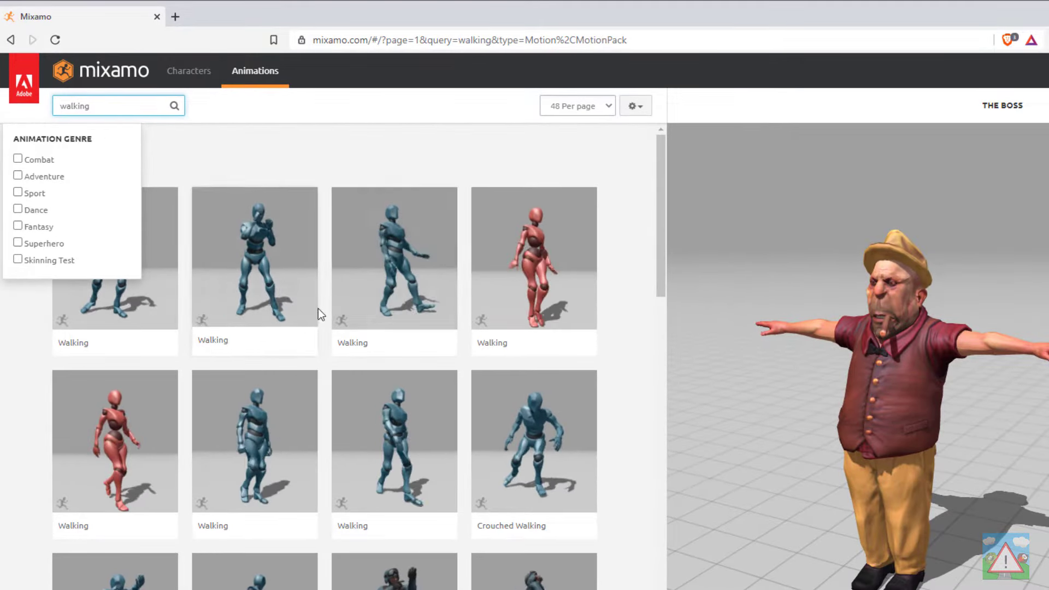
key("Return")
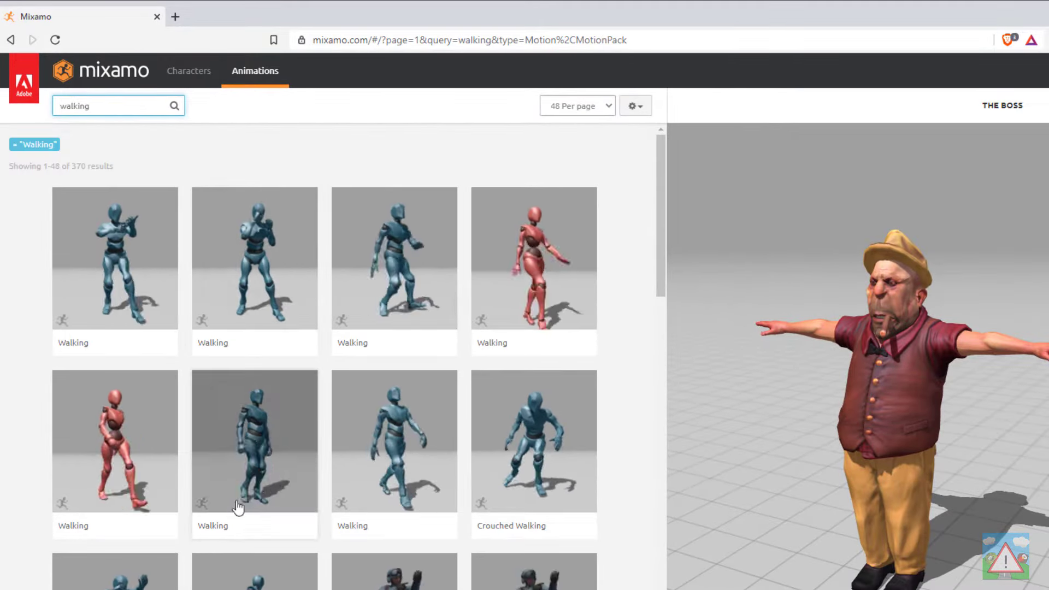
mouse_move(248, 525)
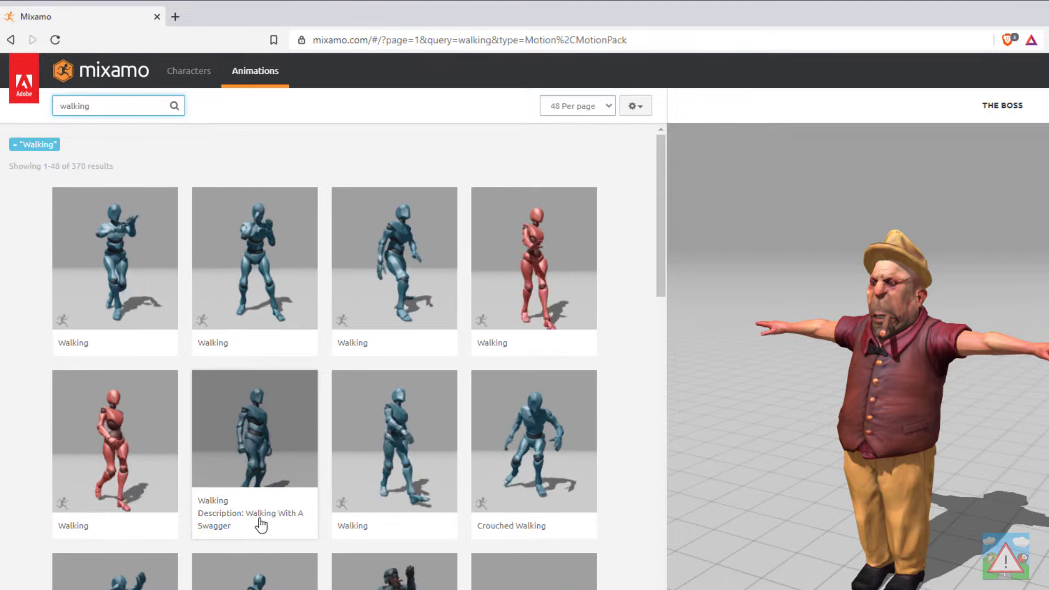
left_click(269, 457)
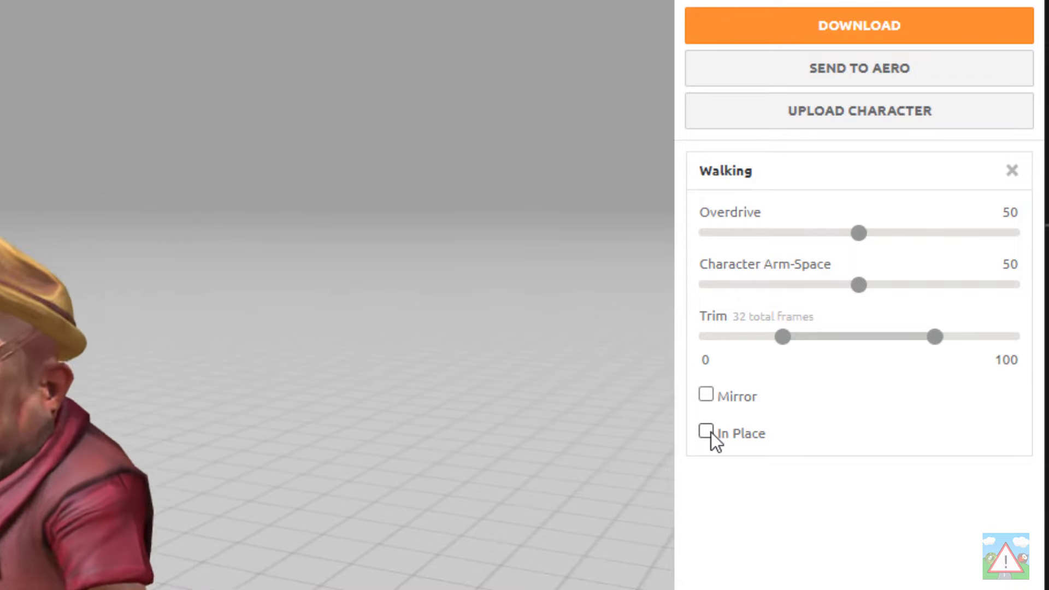
left_click(710, 432)
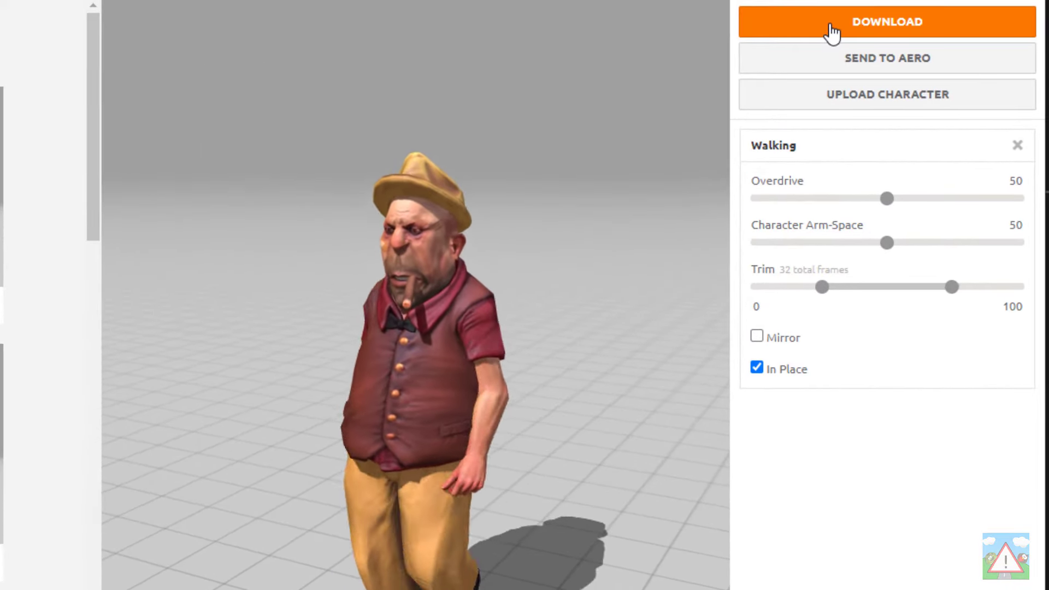
left_click(832, 27)
left_click(611, 196)
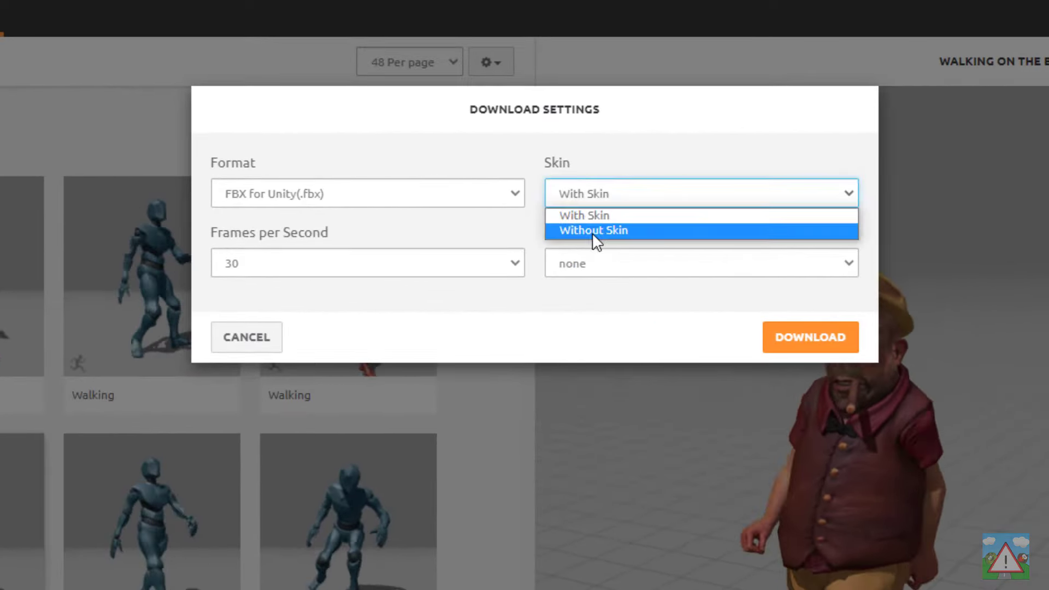
left_click(592, 231)
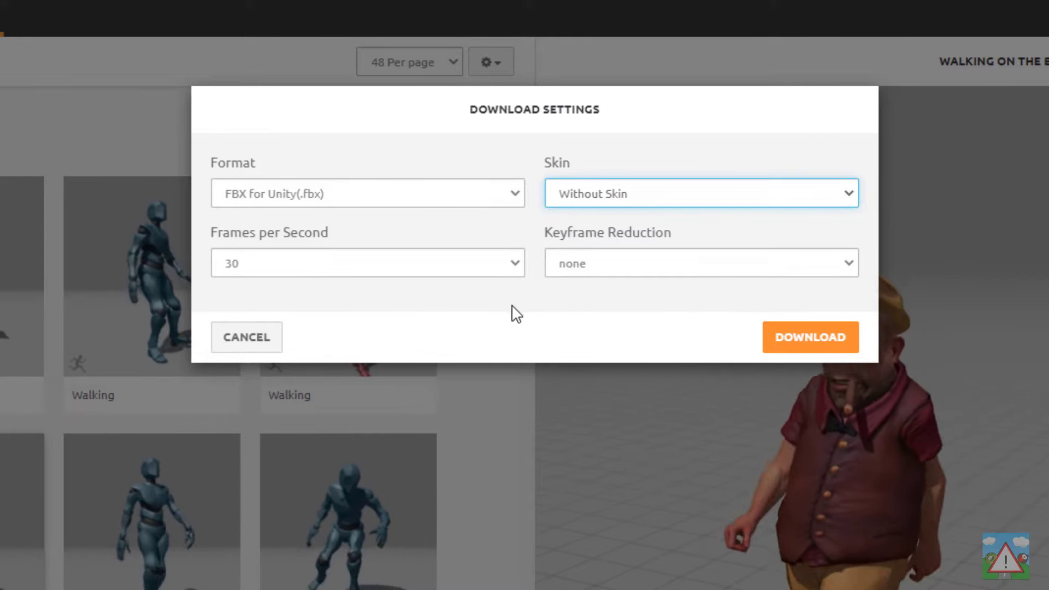
left_click(788, 348)
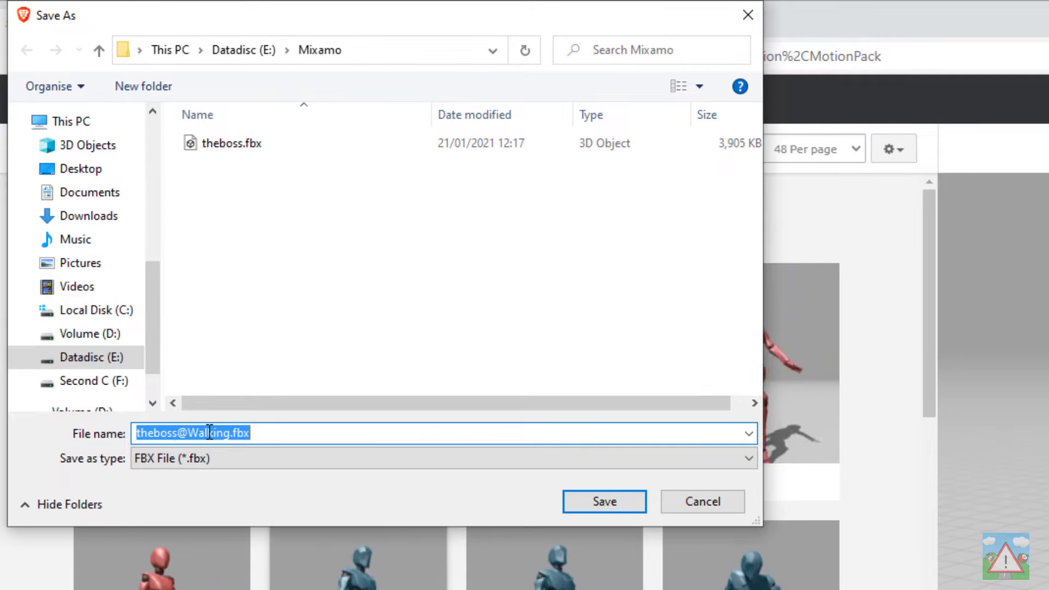
left_click(592, 505)
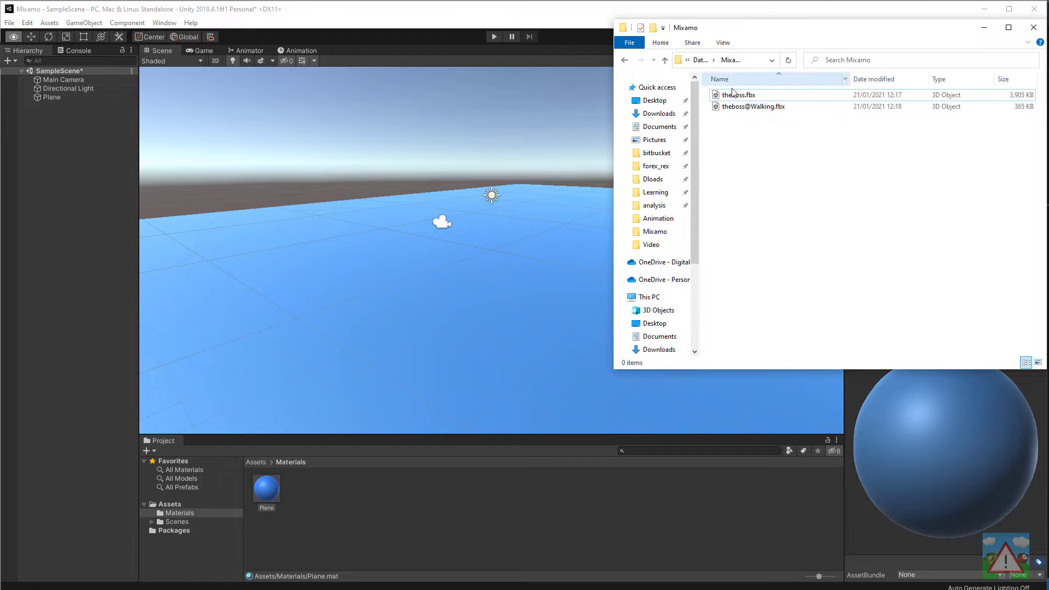
left_click(733, 94)
left_click(738, 106, "shift")
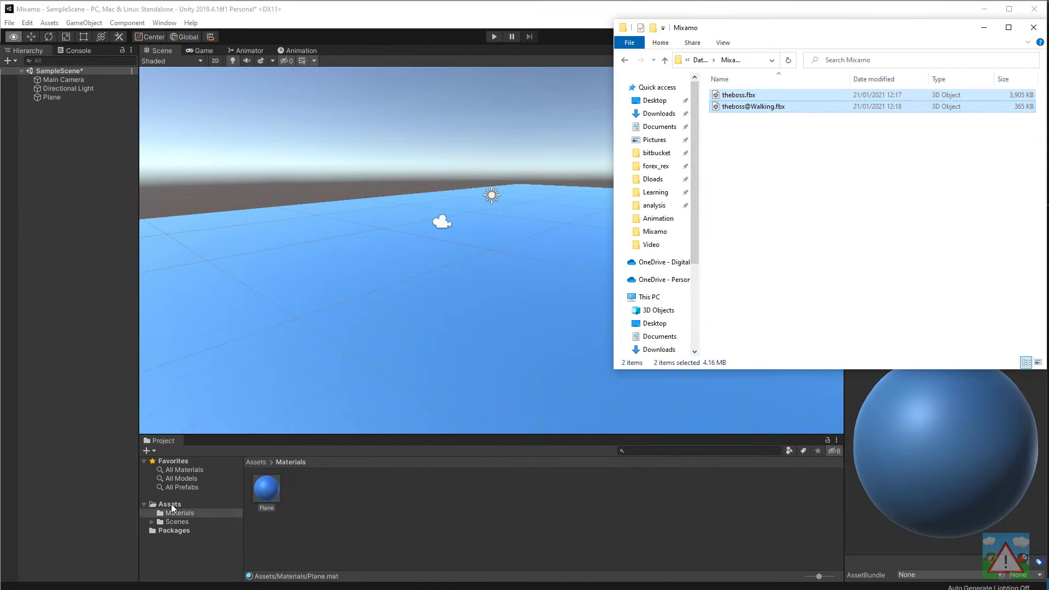
left_click(170, 504)
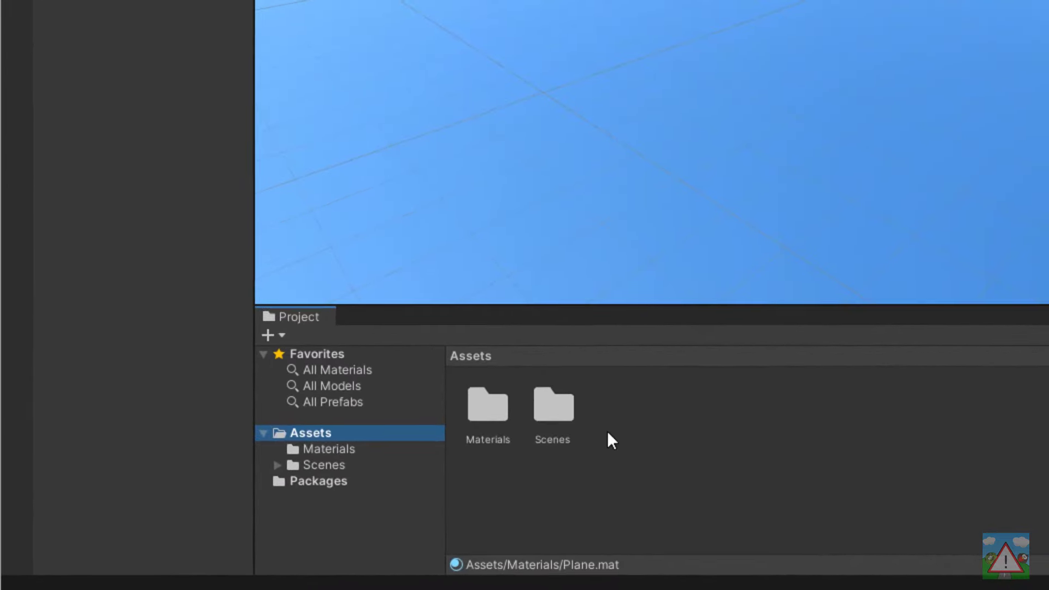
key("alt+Tab")
left_click_drag(753, 108, 472, 388)
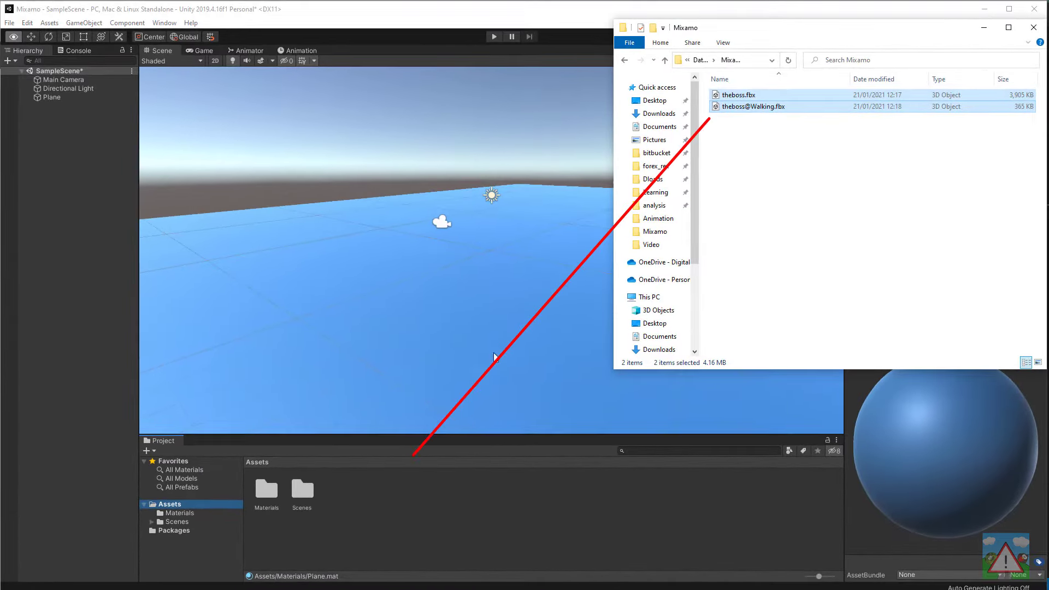
left_click_drag(392, 523, 391, 510)
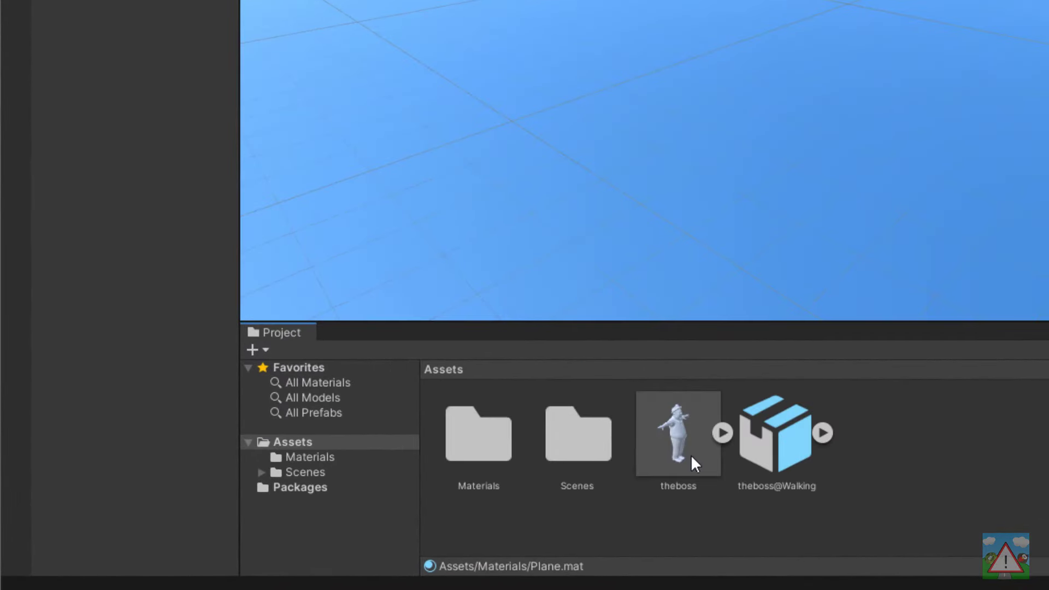
left_click(681, 440)
left_click(786, 442)
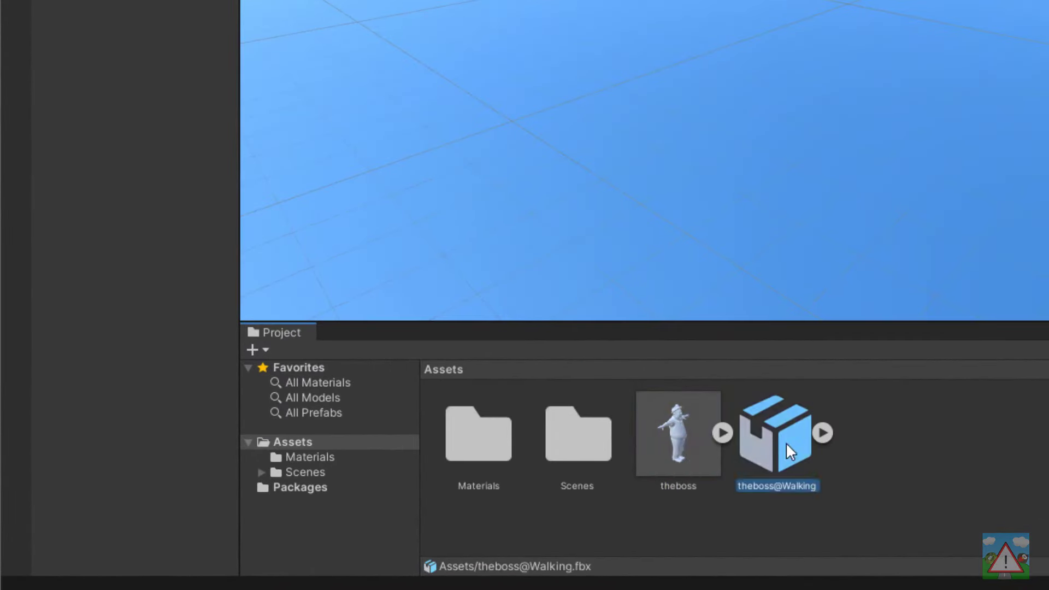
left_click(703, 471)
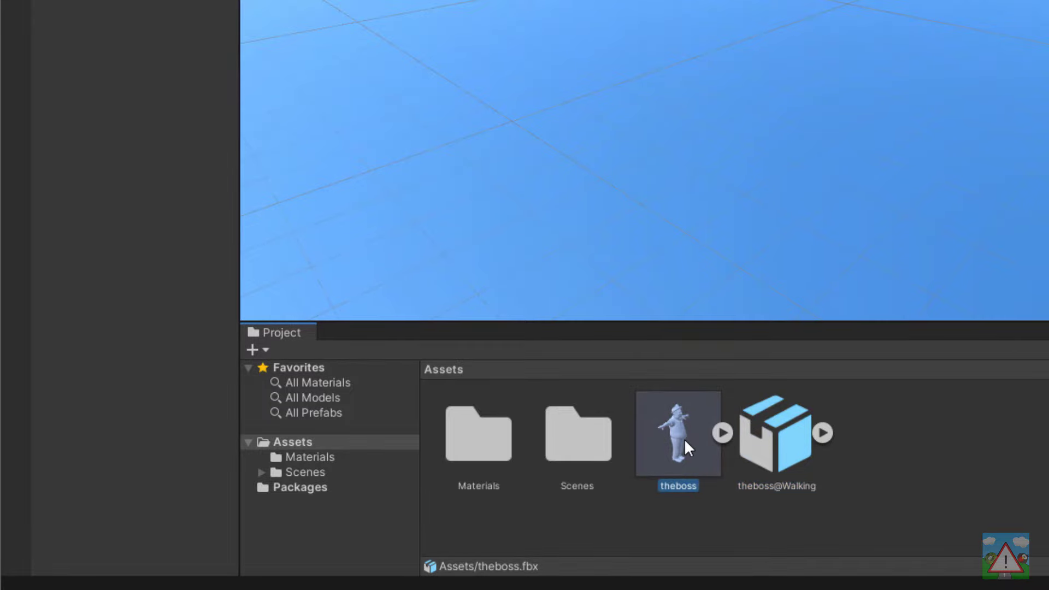
Drop theboss onto the blue plane and show its Animation import settings with Start, End, Loop Time.
left_click_drag(684, 438, 878, 73)
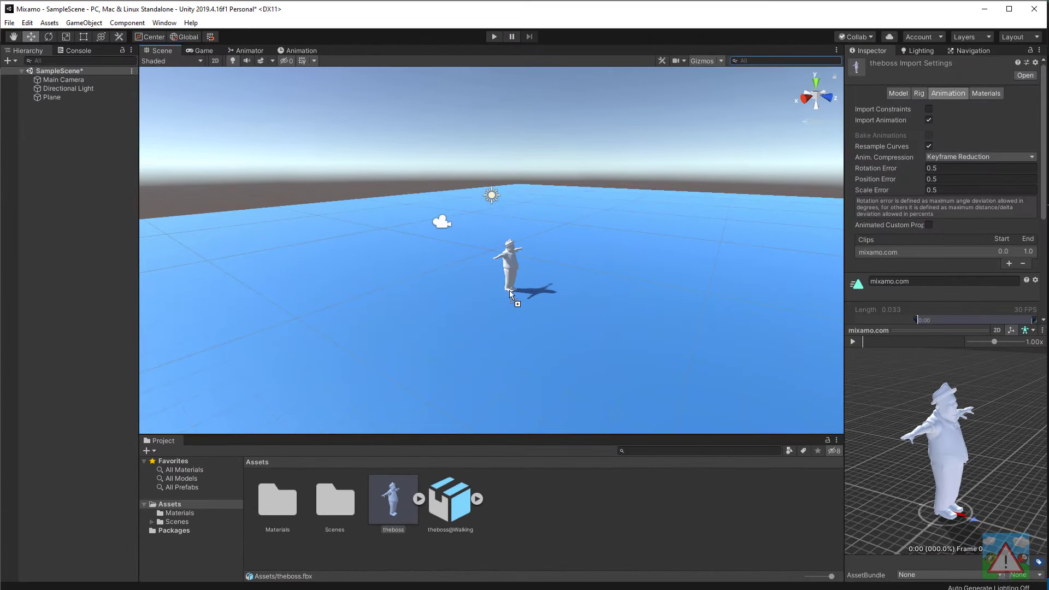
left_click_drag(509, 290, 509, 290)
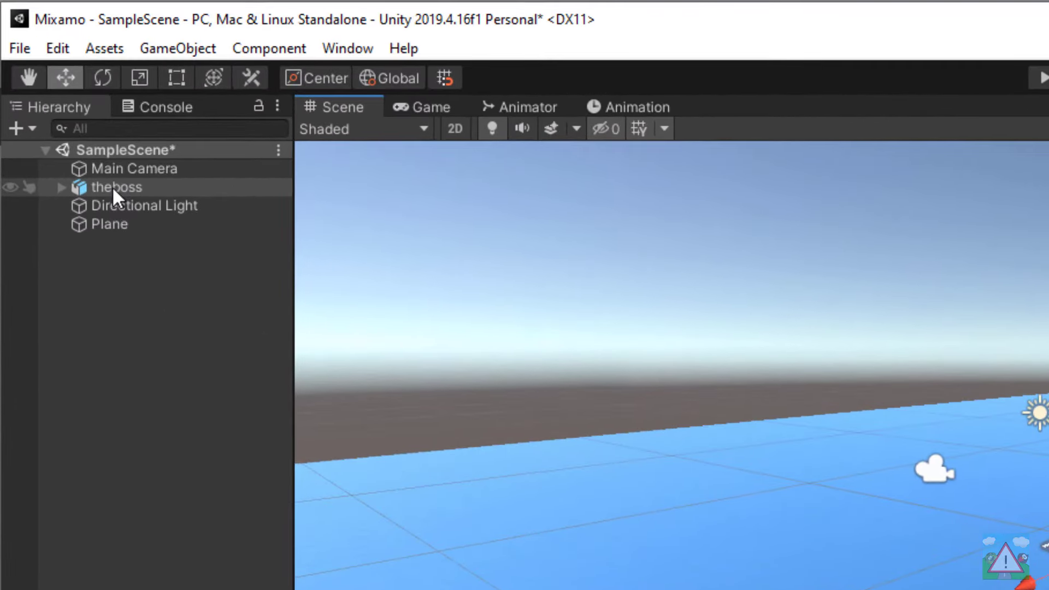
double_click(113, 185)
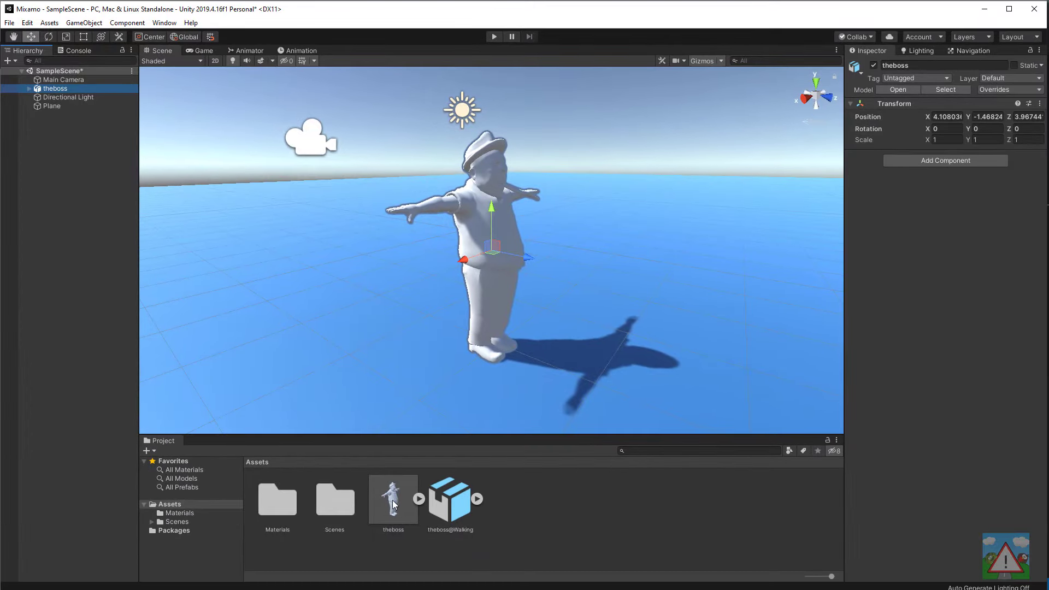
left_click(393, 500)
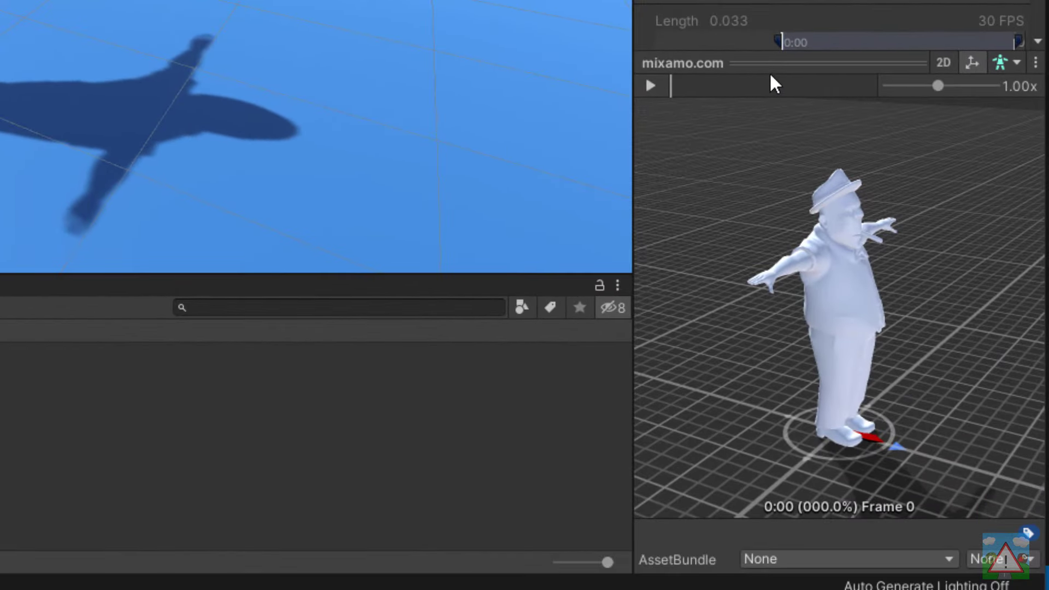
left_click_drag(772, 71, 764, 255)
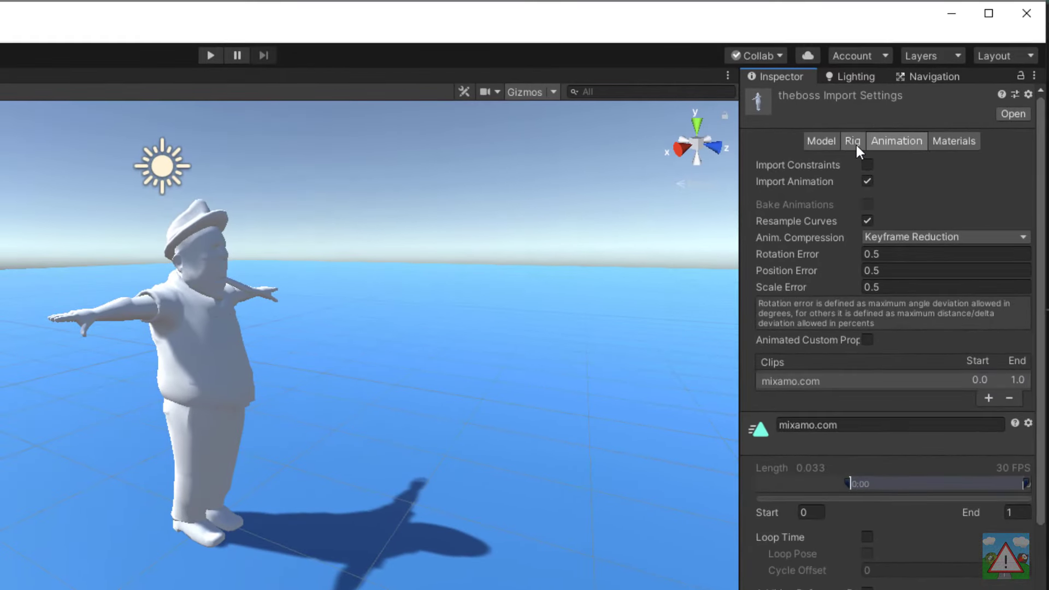
Set theboss's Rig Animation Type to Humanoid and apply it.
left_click(857, 142)
left_click(875, 165)
left_click(900, 237)
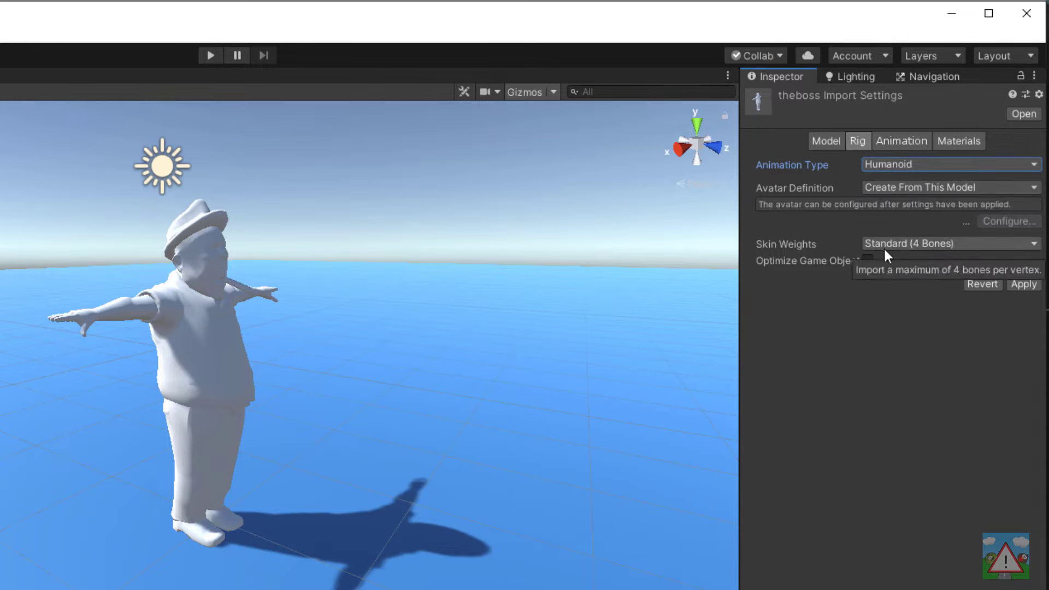
left_click(1024, 283)
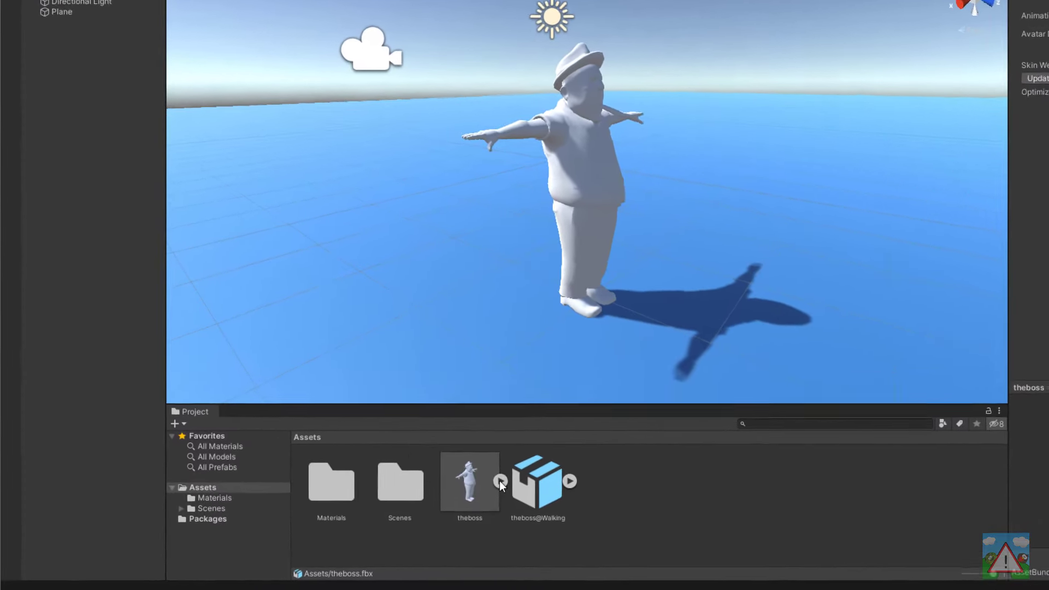
Expand theboss in the Project panel to locate the generated thebossAvatar.
left_click(418, 498)
scroll(588, 493, "down", 5)
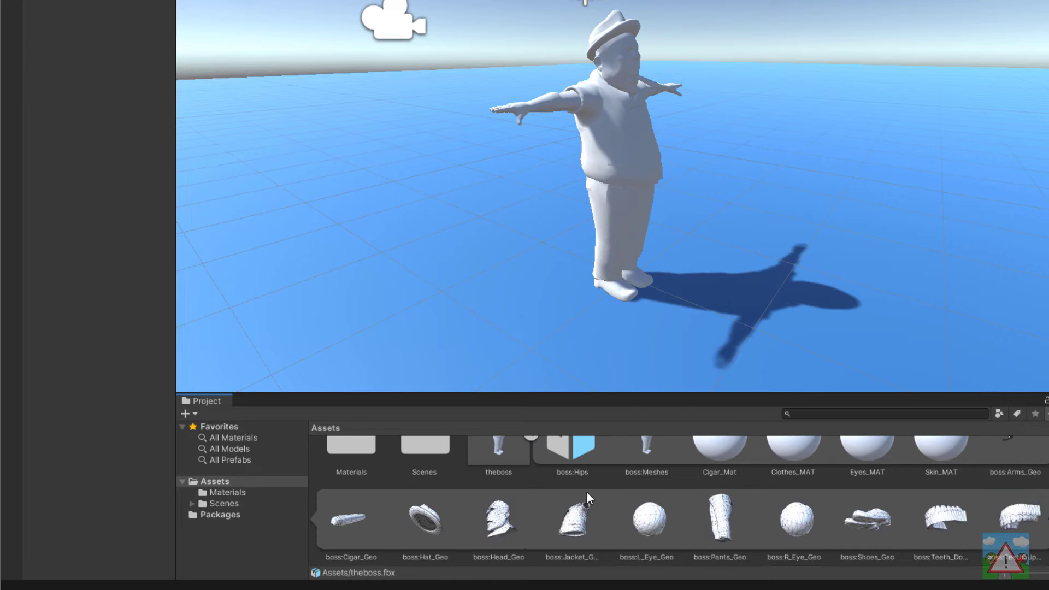
scroll(426, 530, "down", 1)
left_click(425, 525)
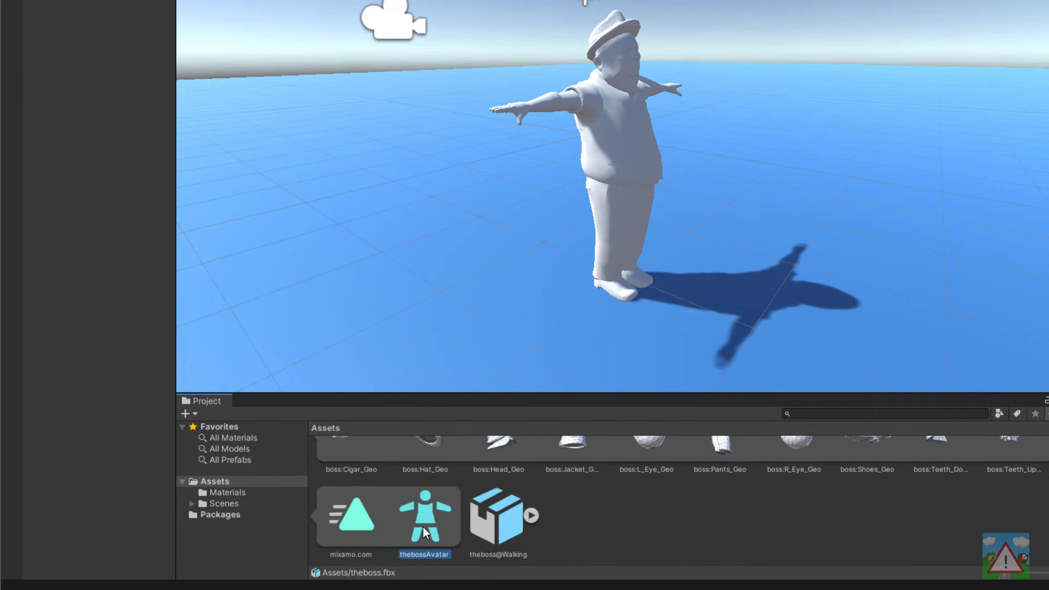
scroll(423, 527, "up", 3)
left_click(531, 475)
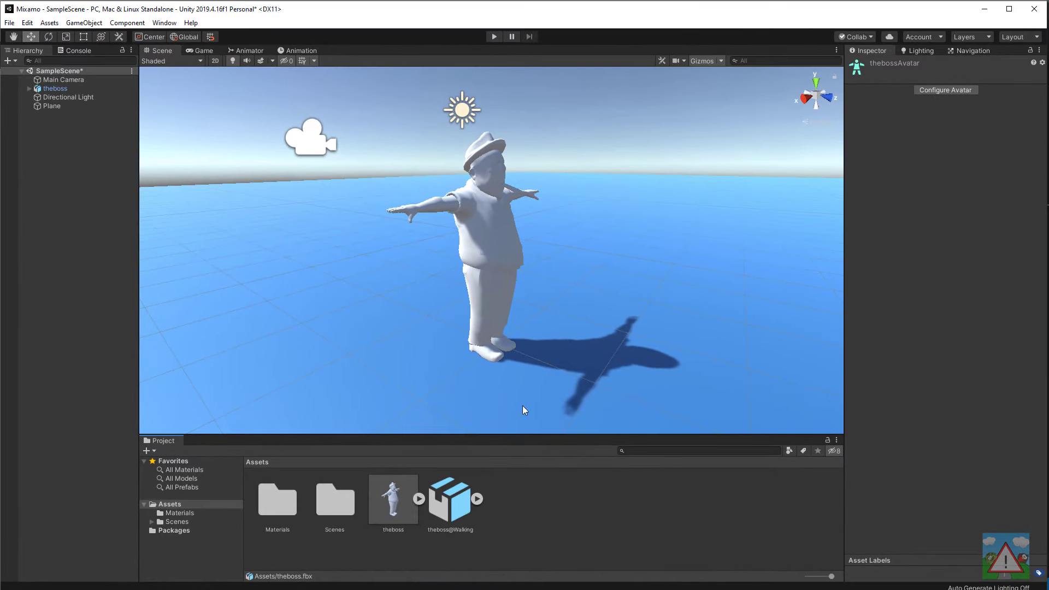
Extract the boss model's textures into Assets/Materials and fix Boss_normal.png as a normal map.
left_click(390, 500)
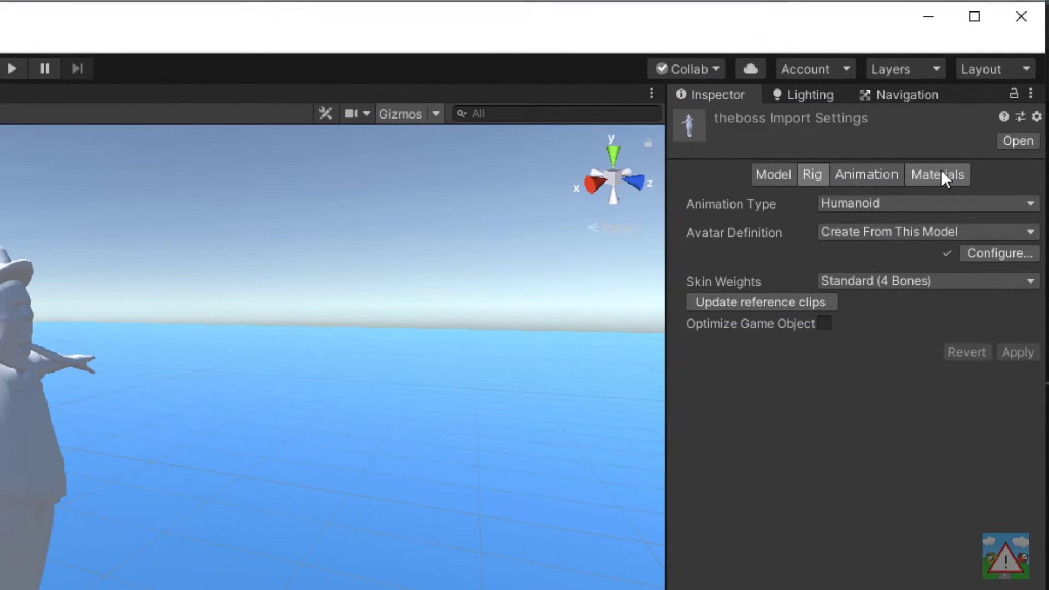
left_click(937, 174)
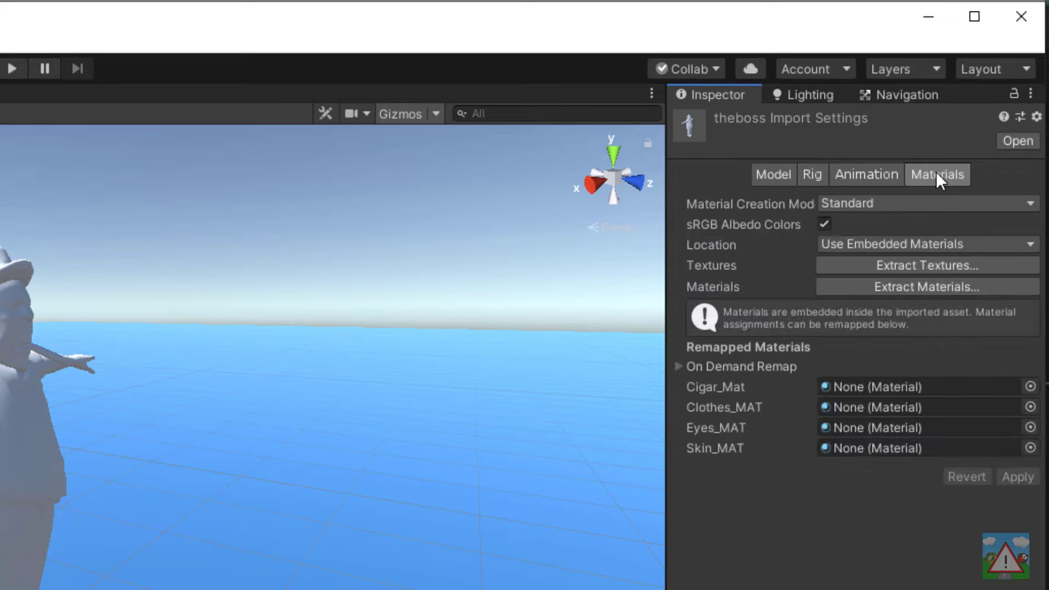
left_click(916, 267)
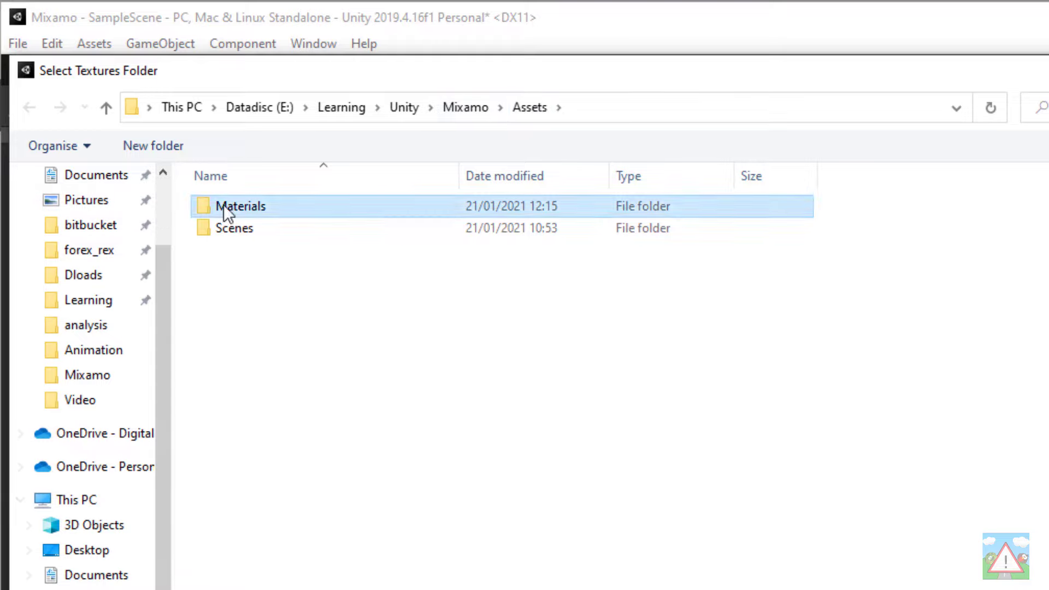
double_click(224, 206)
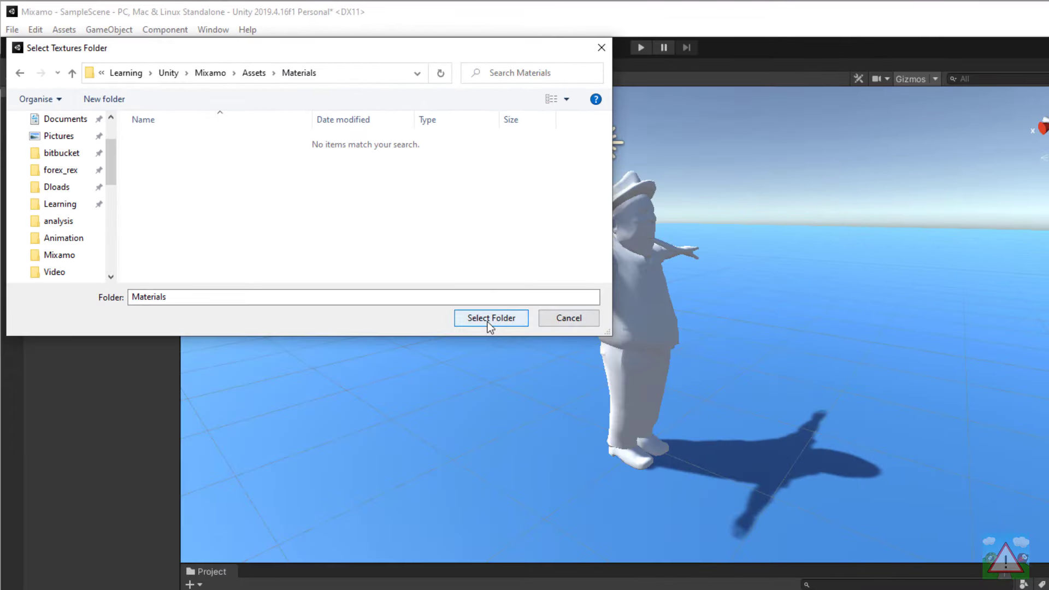
left_click(725, 581)
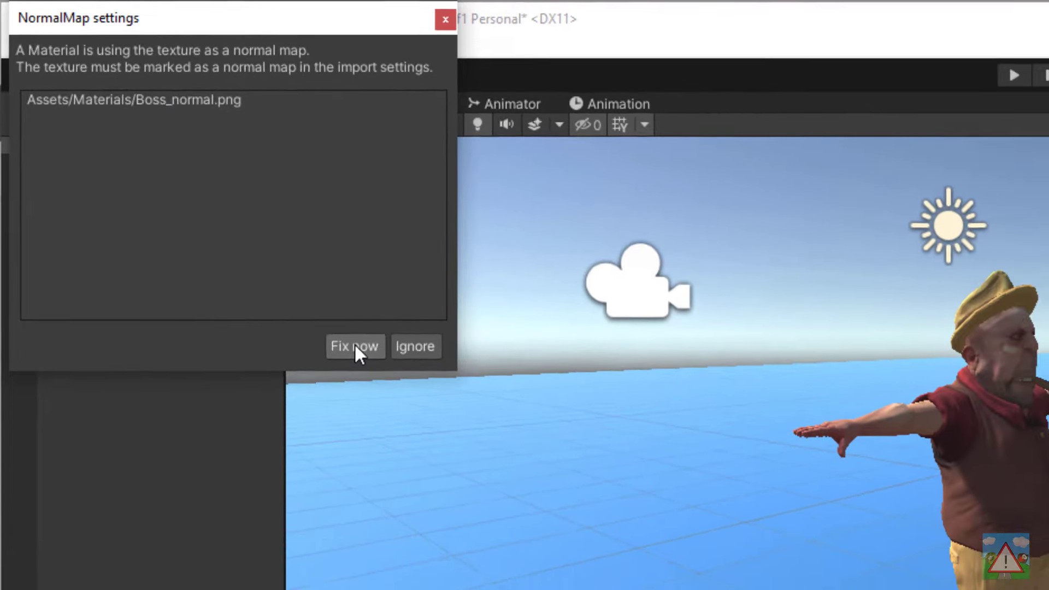
left_click(395, 385)
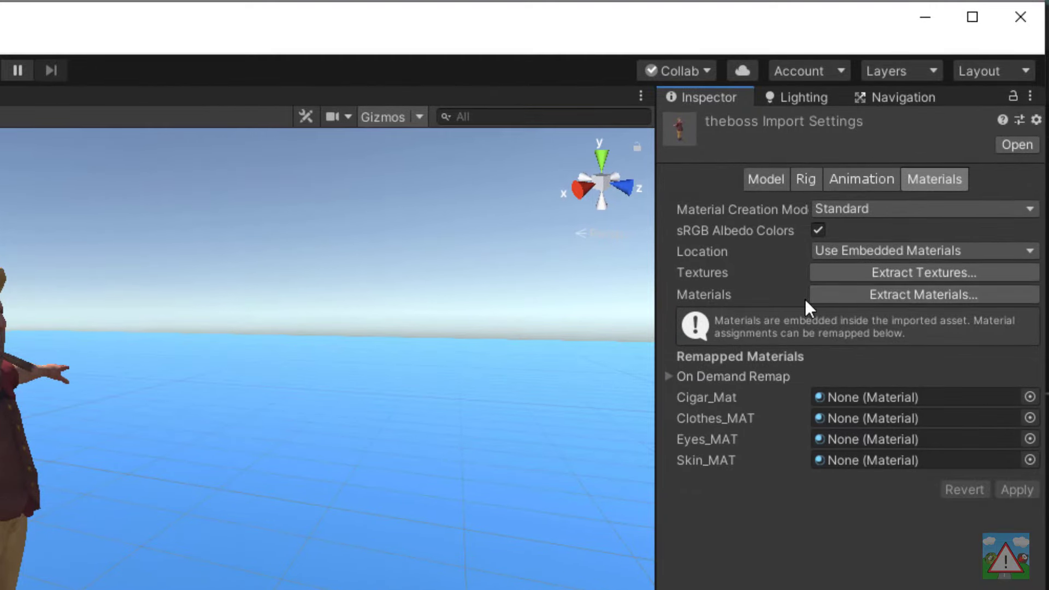
Extract Cigar_Mat, Clothes_MAT, Eyes_MAT and Skin_MAT into the Materials folder.
left_click(893, 296)
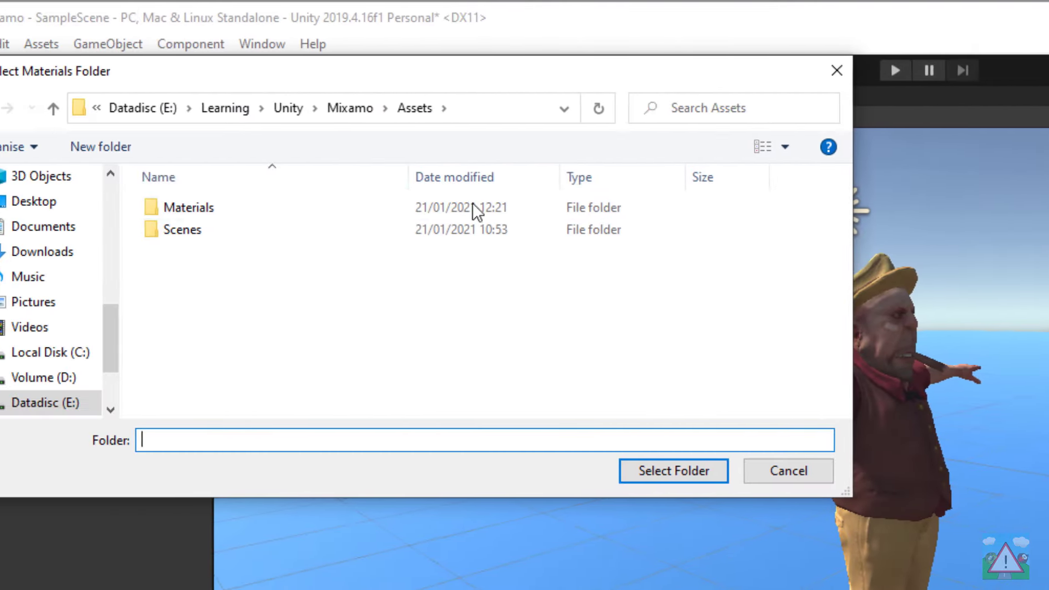
double_click(235, 210)
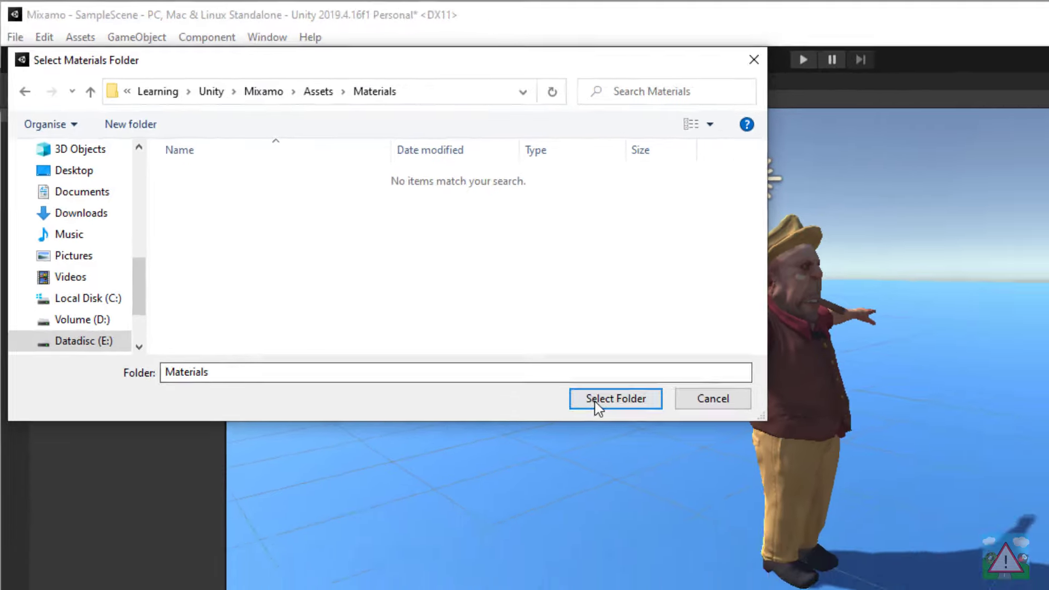
left_click(598, 407)
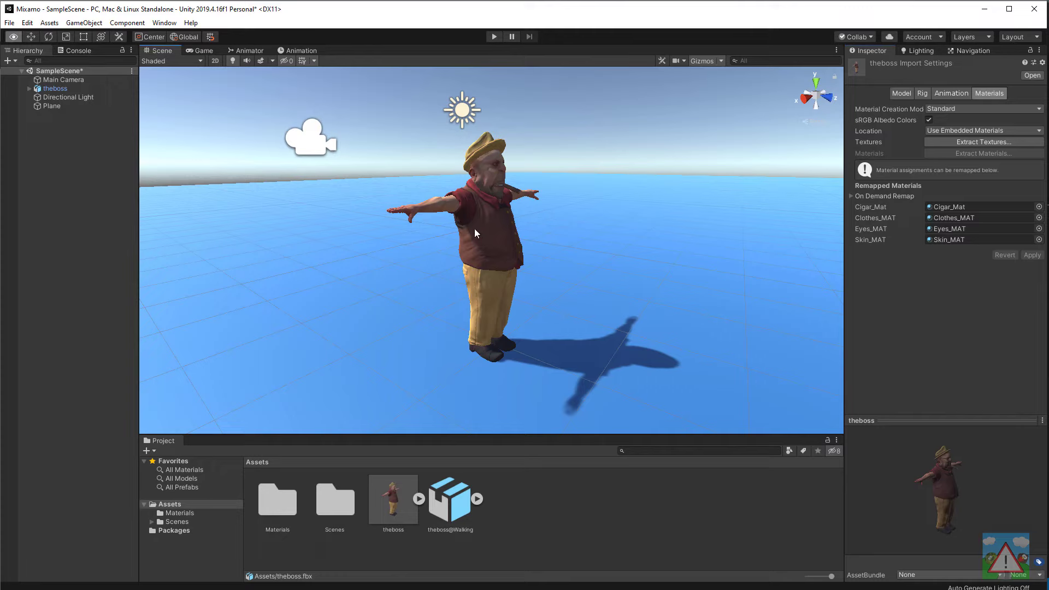
left_click_drag(475, 228, 411, 221, "alt")
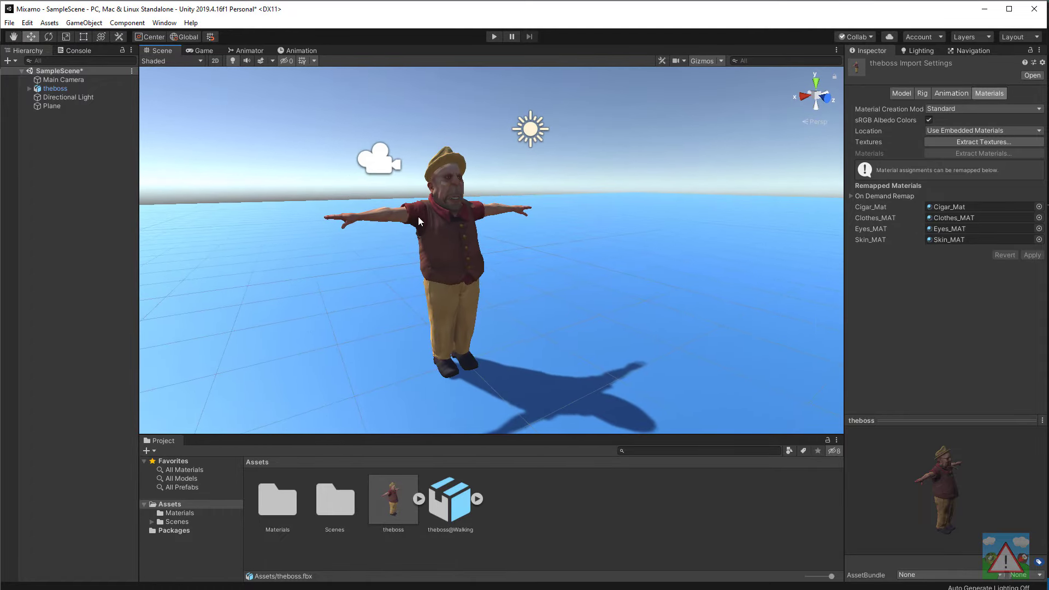
Set theboss@Walking's rig to Humanoid, copying its avatar from thebossAvatar, and apply.
left_click(460, 493)
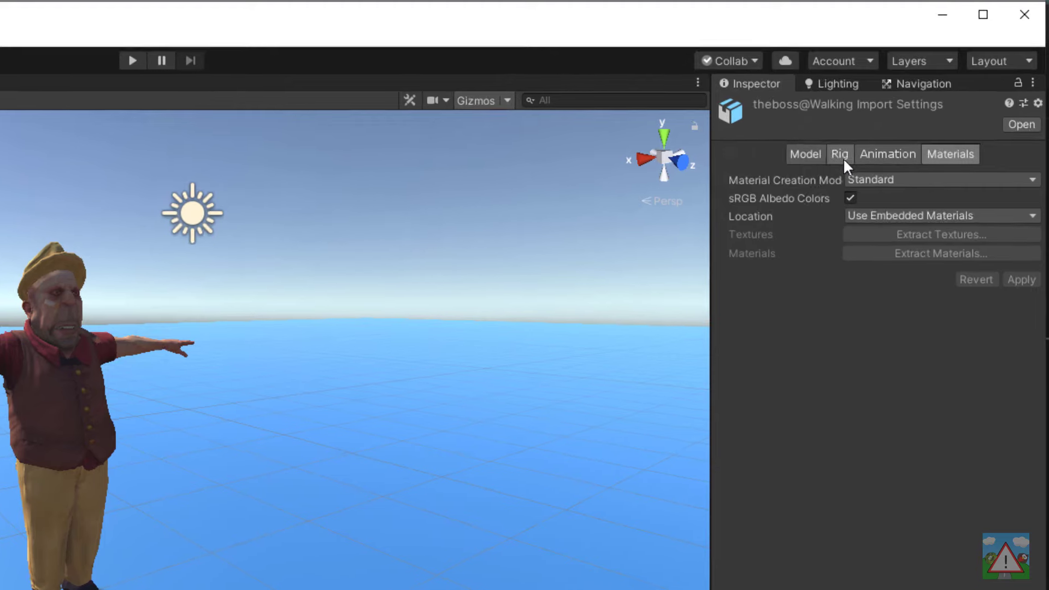
left_click(841, 155)
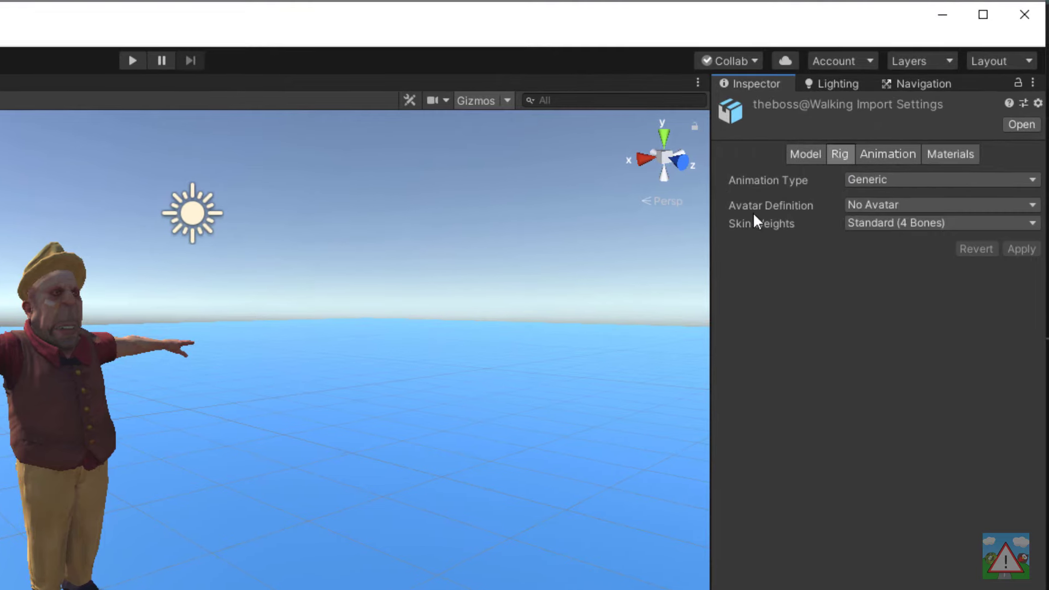
left_click(889, 178)
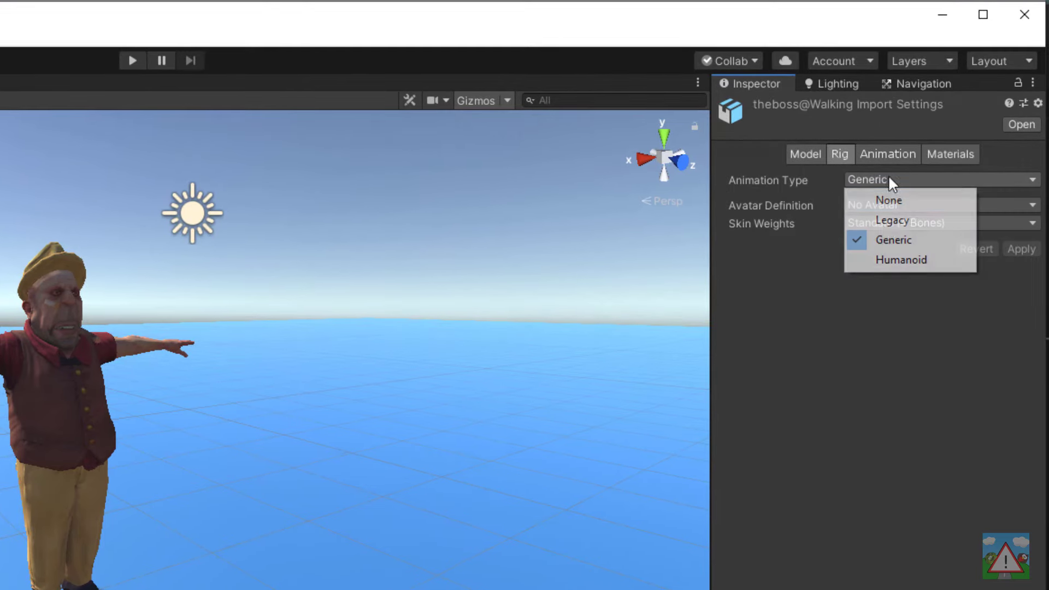
left_click(886, 261)
left_click(887, 205)
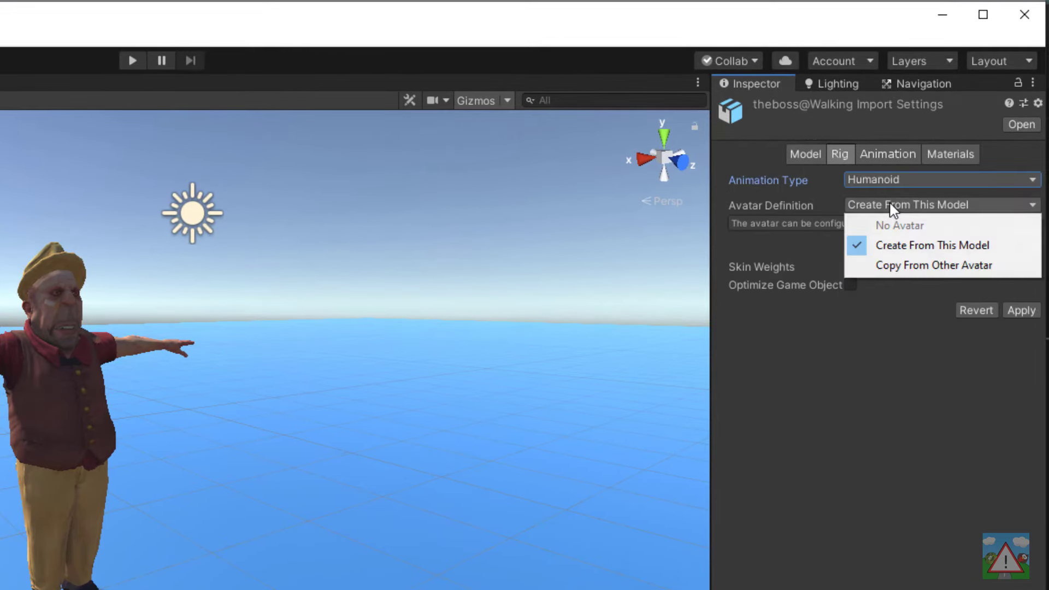
left_click(899, 266)
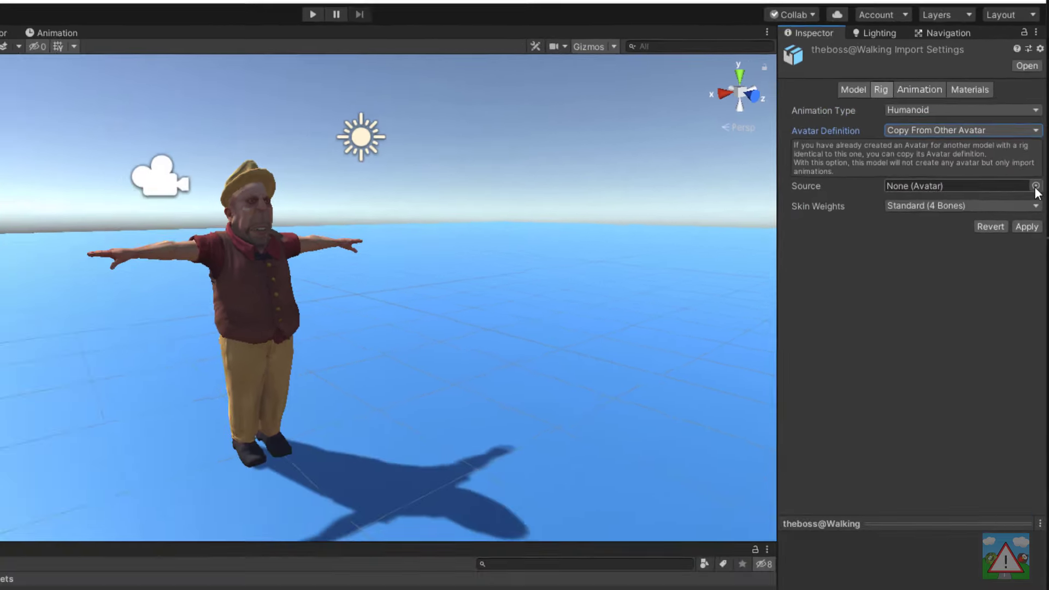
left_click(1032, 274)
double_click(60, 96)
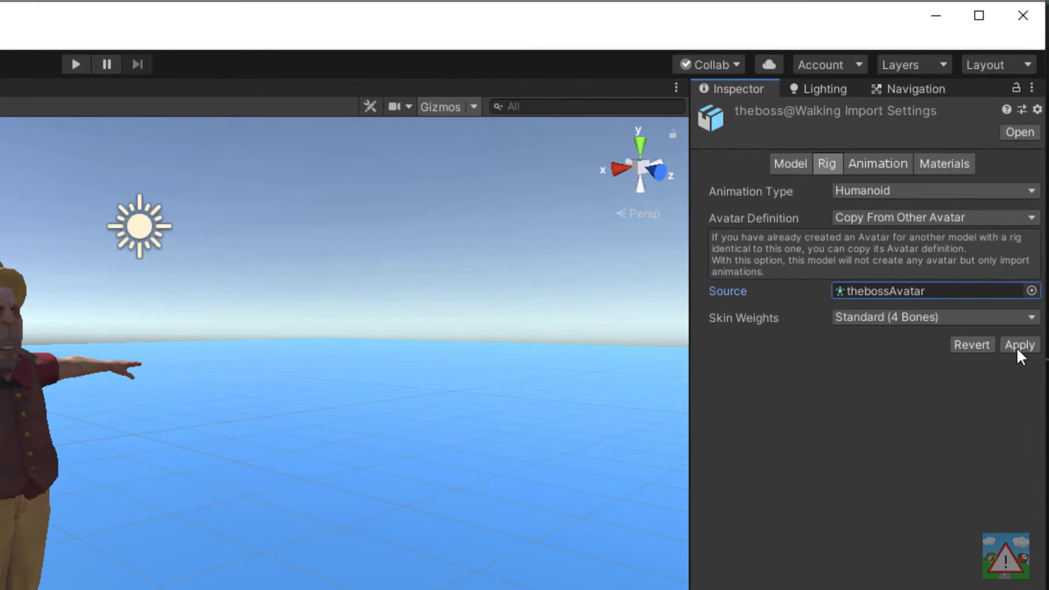
left_click(1018, 346)
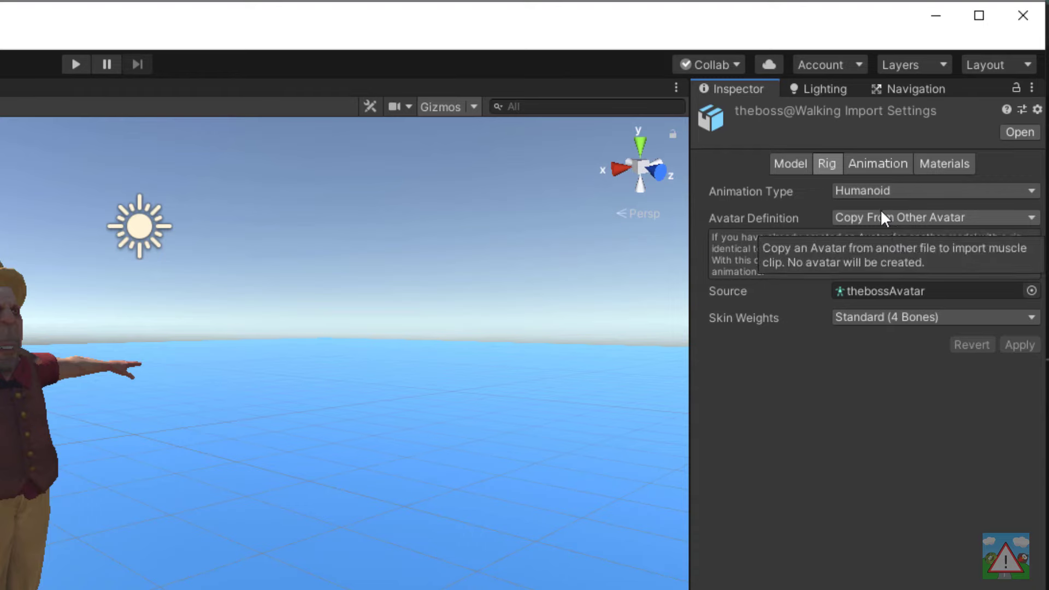
Turn on Loop Time for the Walking clip and preview it playing.
left_click(870, 164)
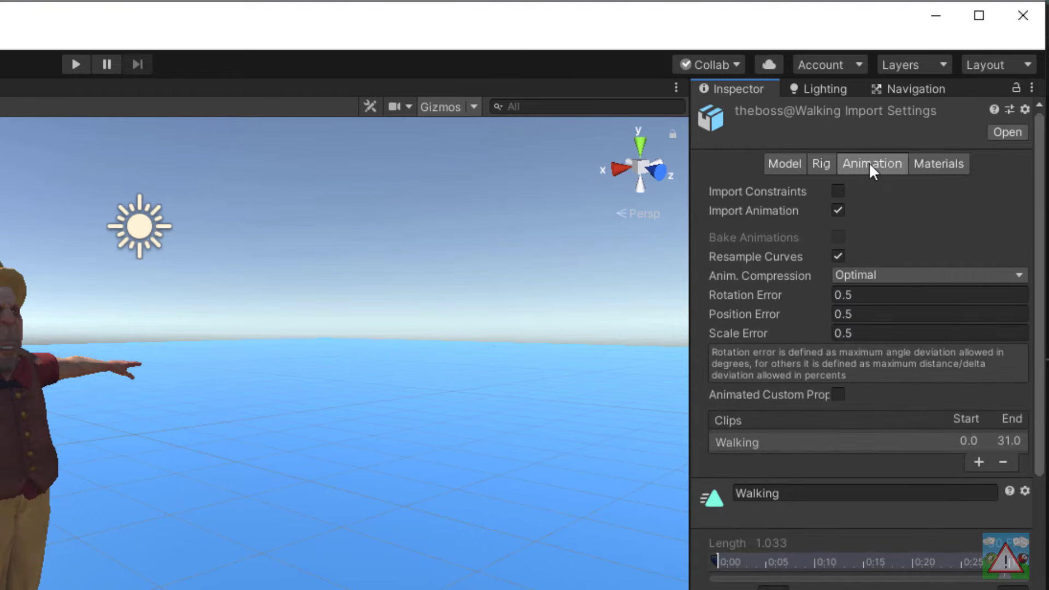
scroll(886, 273, "down", 8)
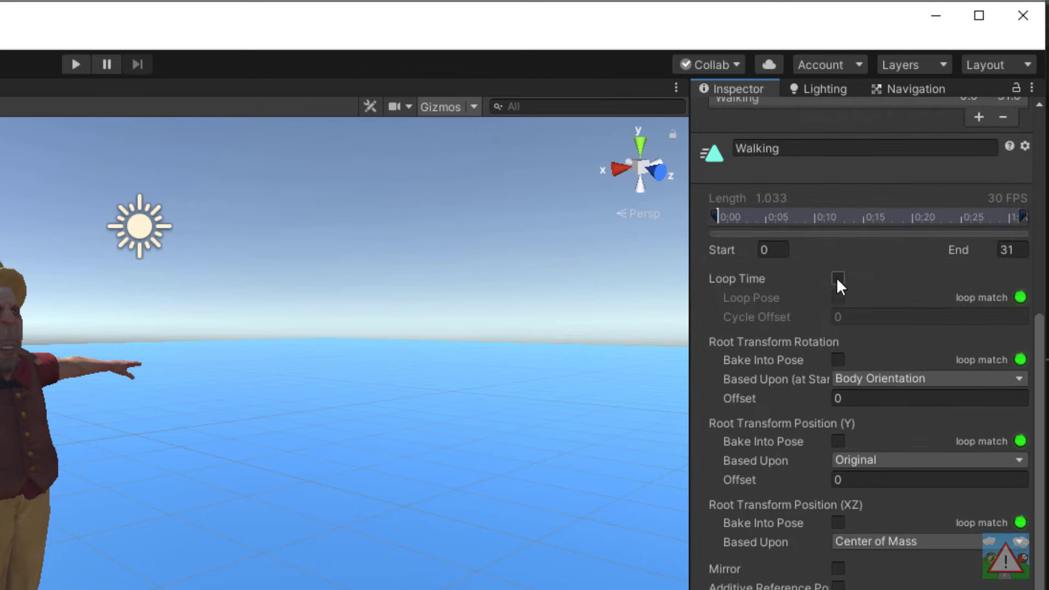
left_click(839, 279)
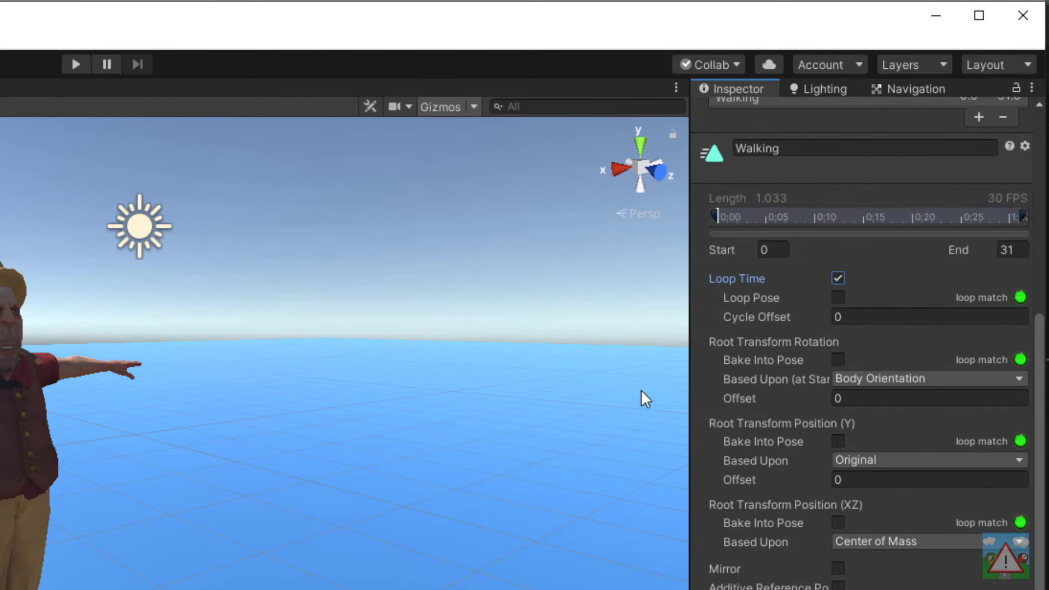
left_click(852, 281)
left_click(839, 278)
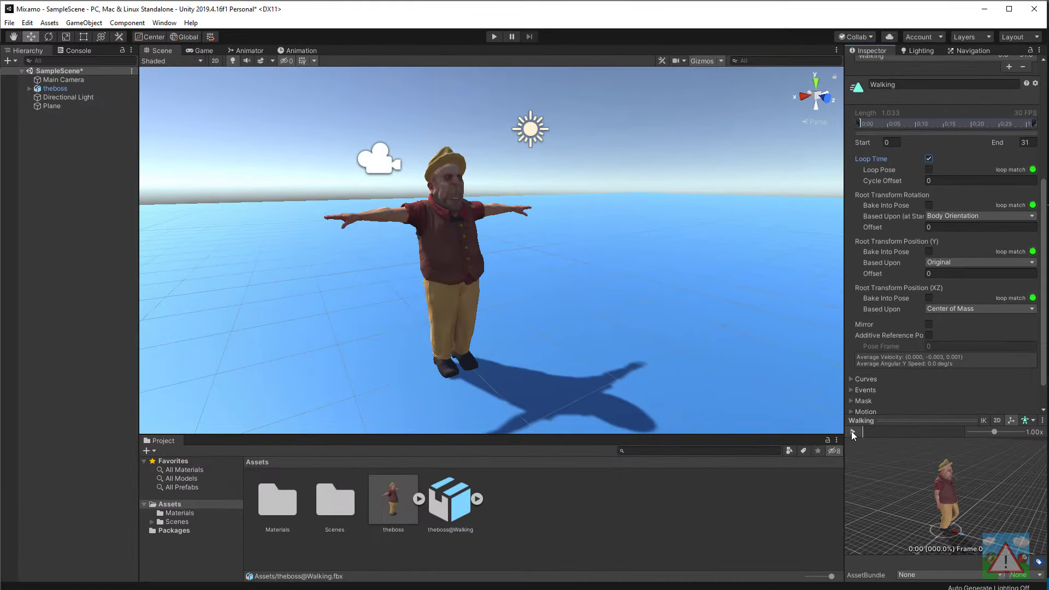
left_click(853, 433)
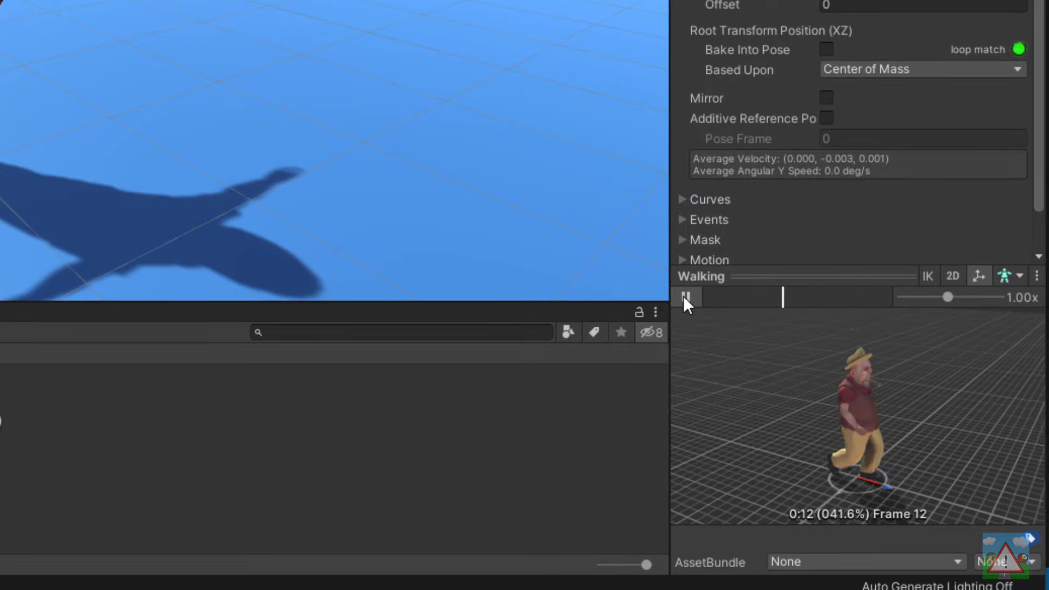
left_click(685, 297)
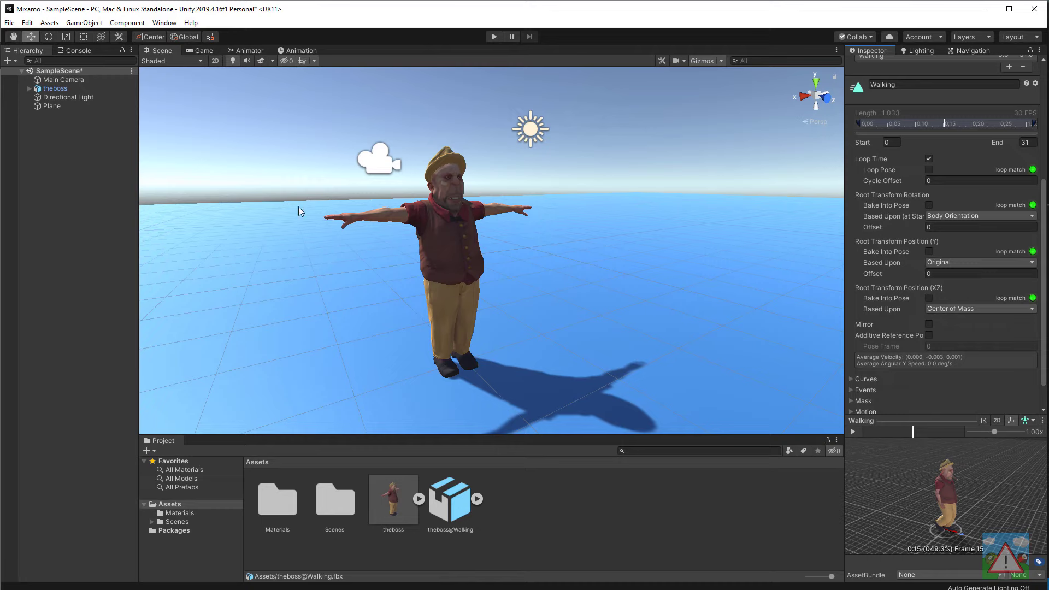
Apply the Loop Time change to theboss@Walking's animation import settings.
left_click(57, 90)
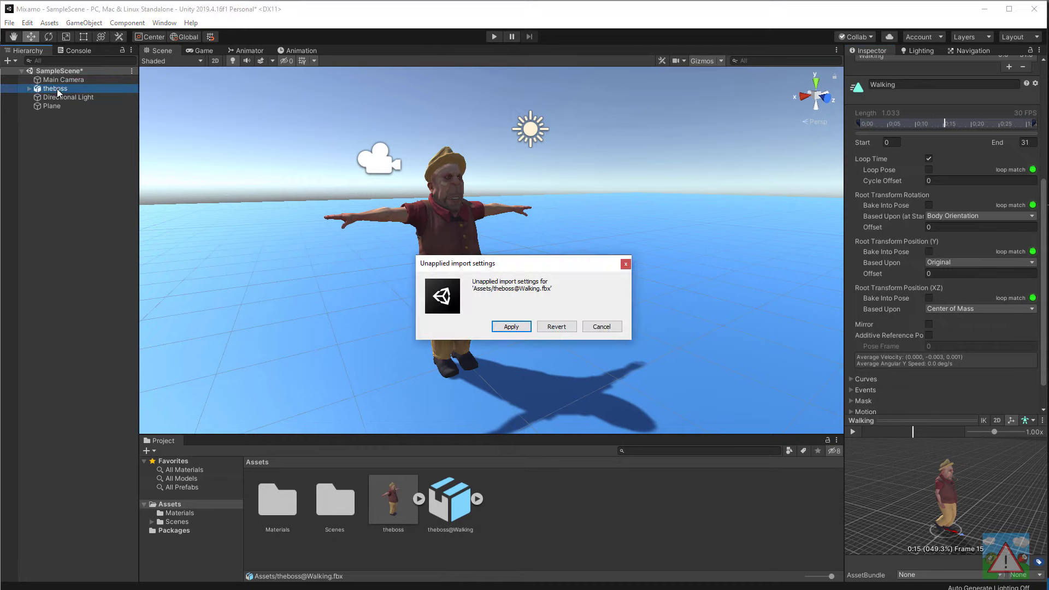
left_click(602, 327)
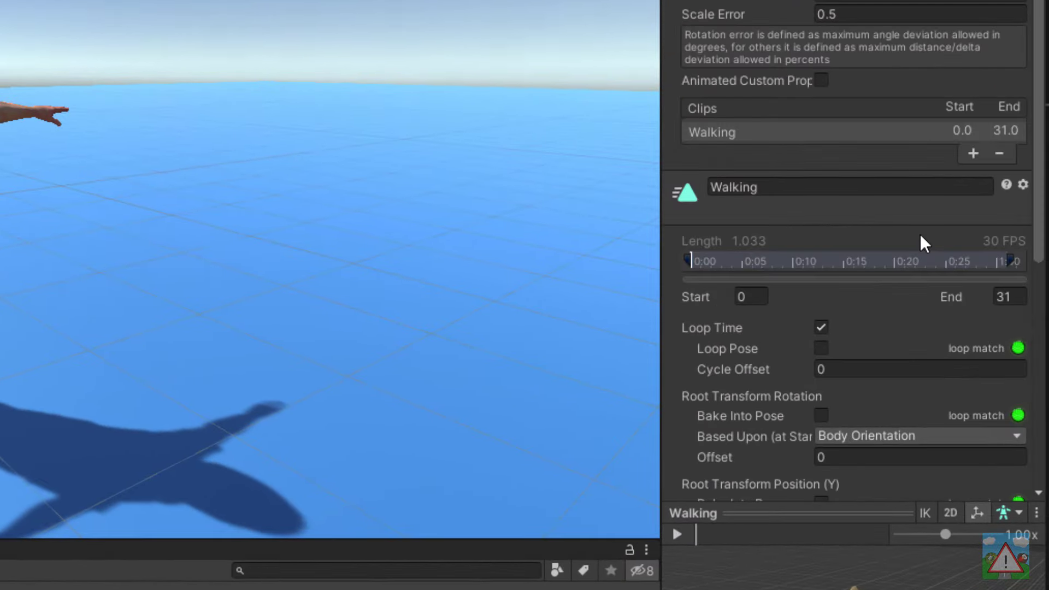
scroll(920, 236, "down", 5)
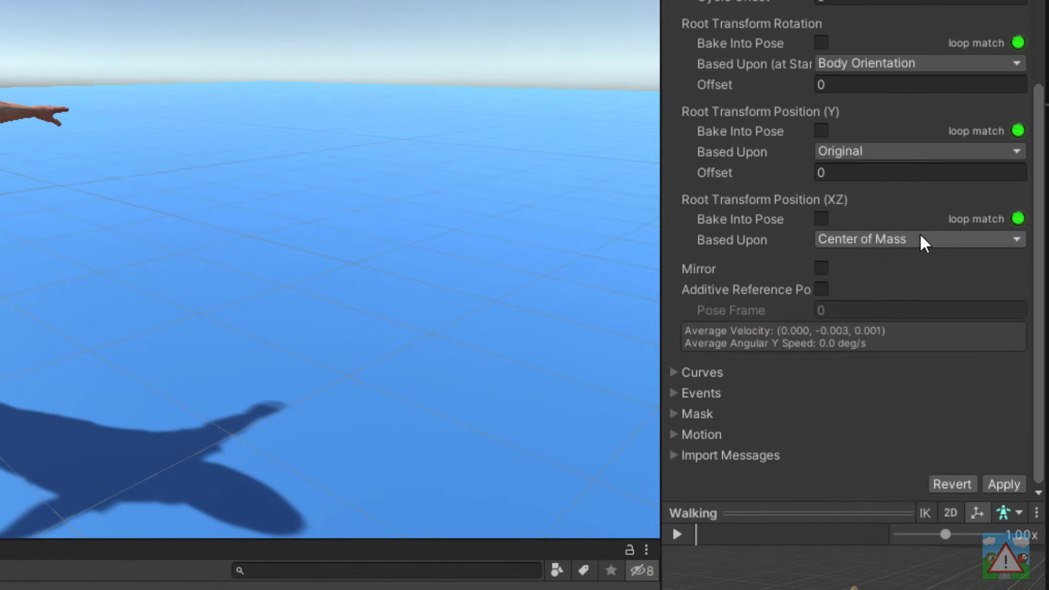
left_click(1013, 484)
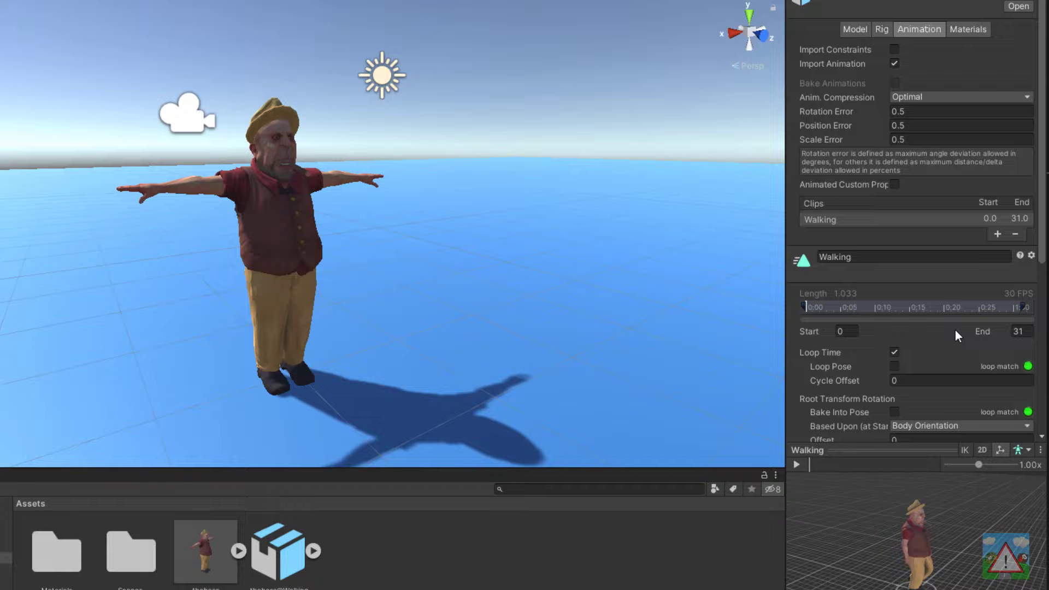
scroll(961, 334, "down", 5)
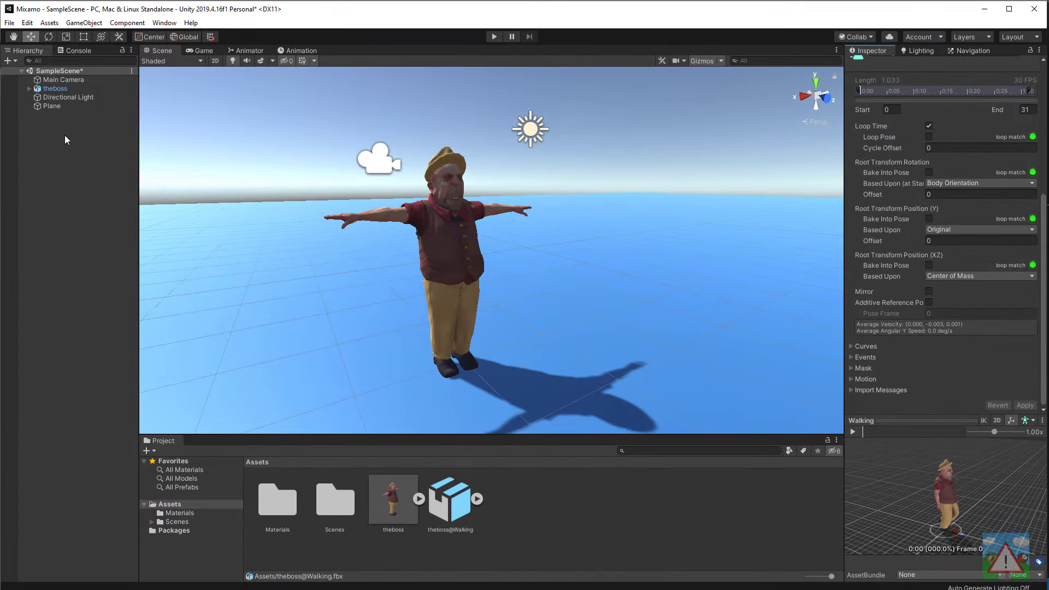
Create a new Animator Controller in Assets named BossAnim.
left_click(56, 88)
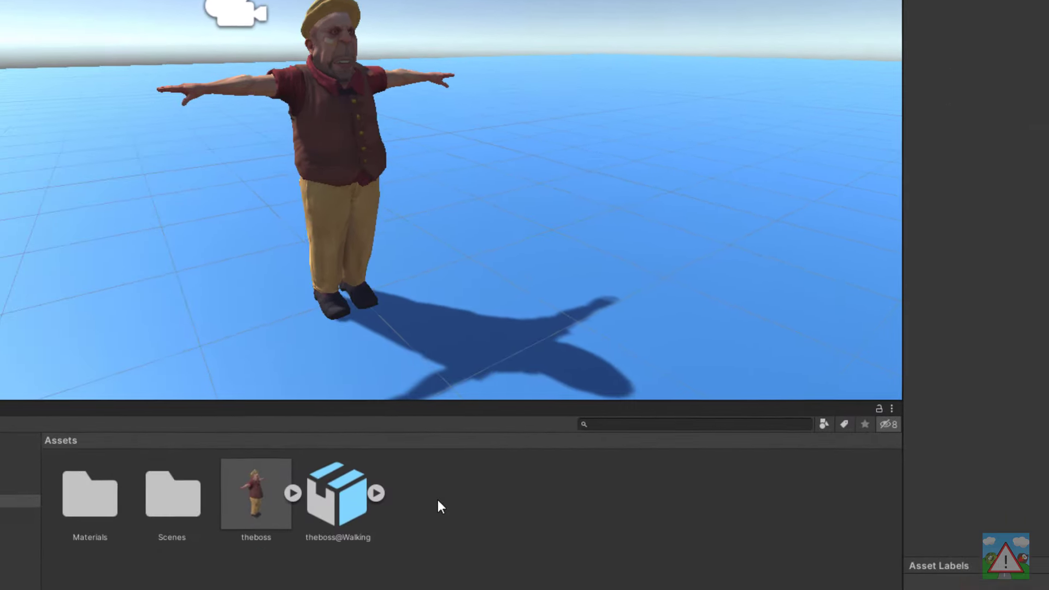
right_click(462, 468)
mouse_move(489, 478)
left_click(753, 228)
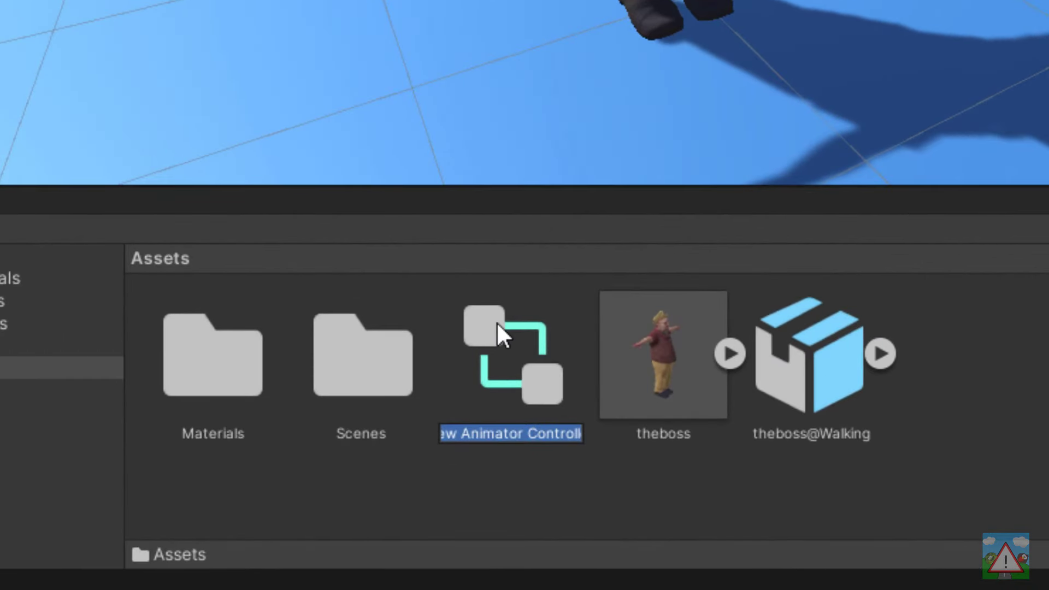
type("BossA")
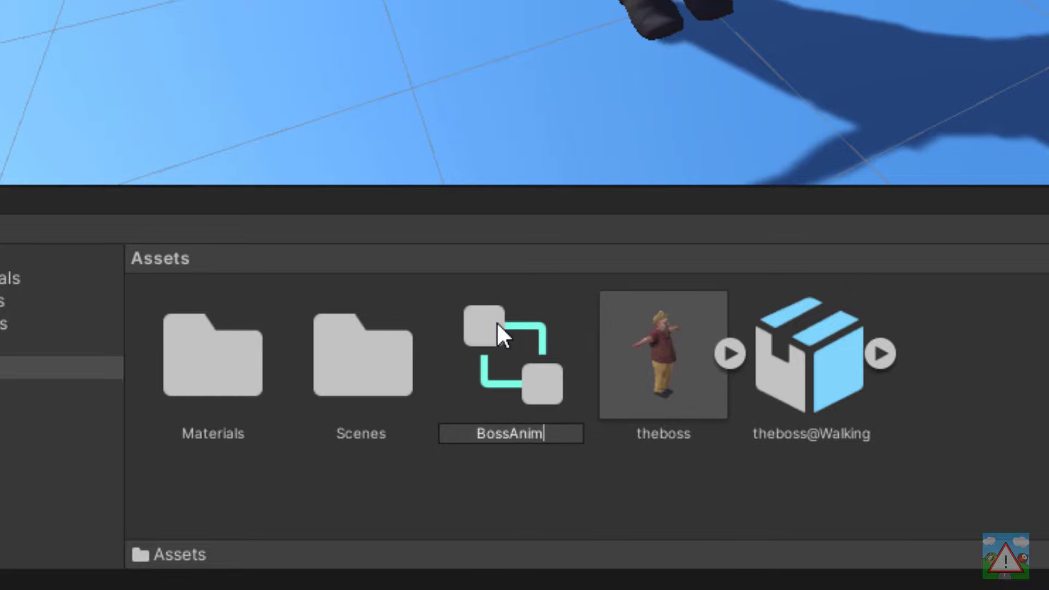
type("nim")
key("Return")
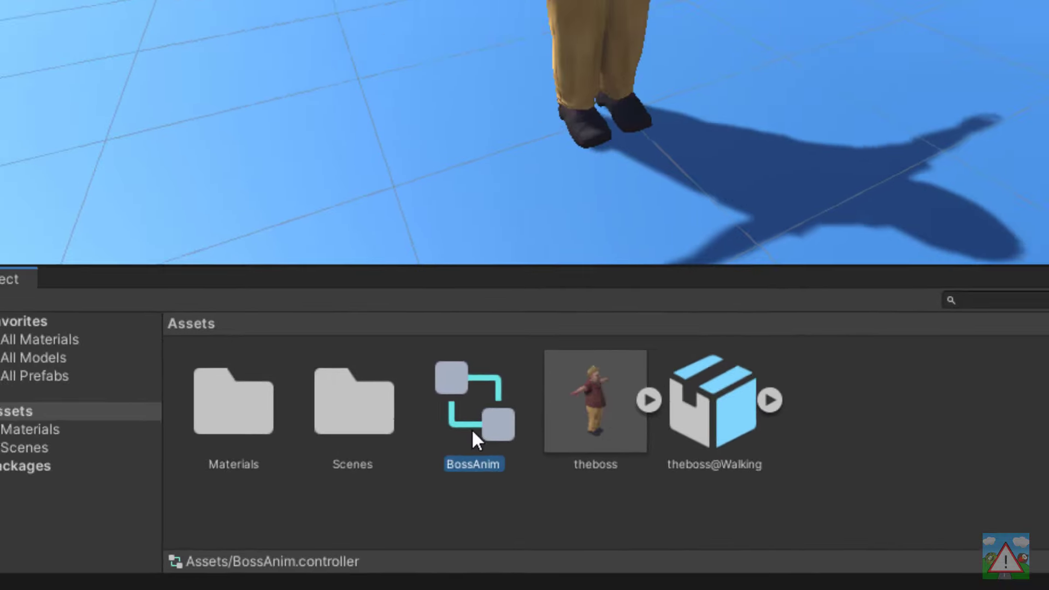
In BossAnim's Base Layer, move Exit aside and add theboss@Walking as the default state.
double_click(471, 428)
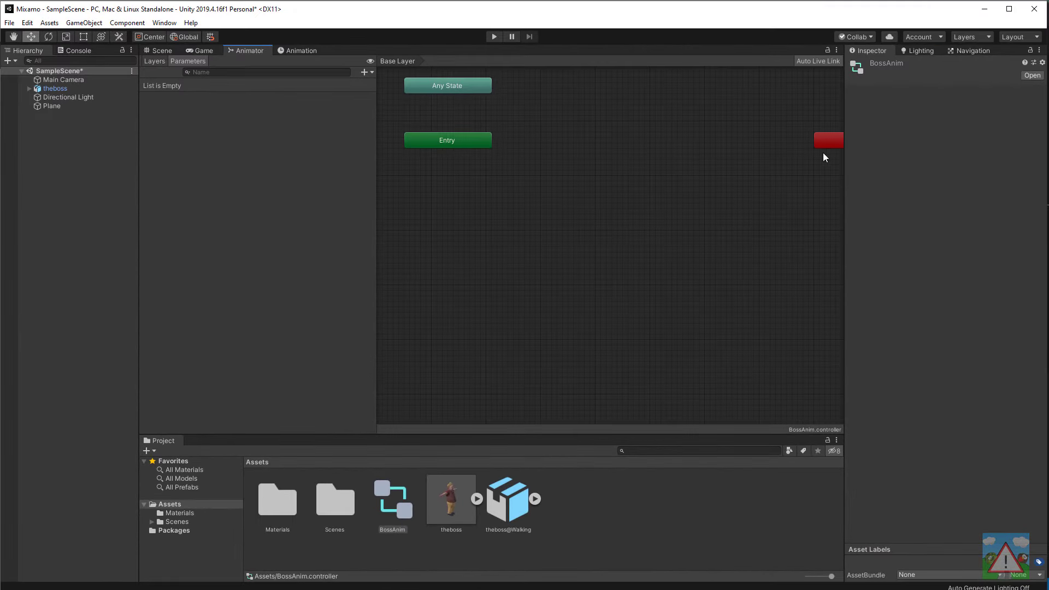
left_click_drag(823, 143, 626, 198)
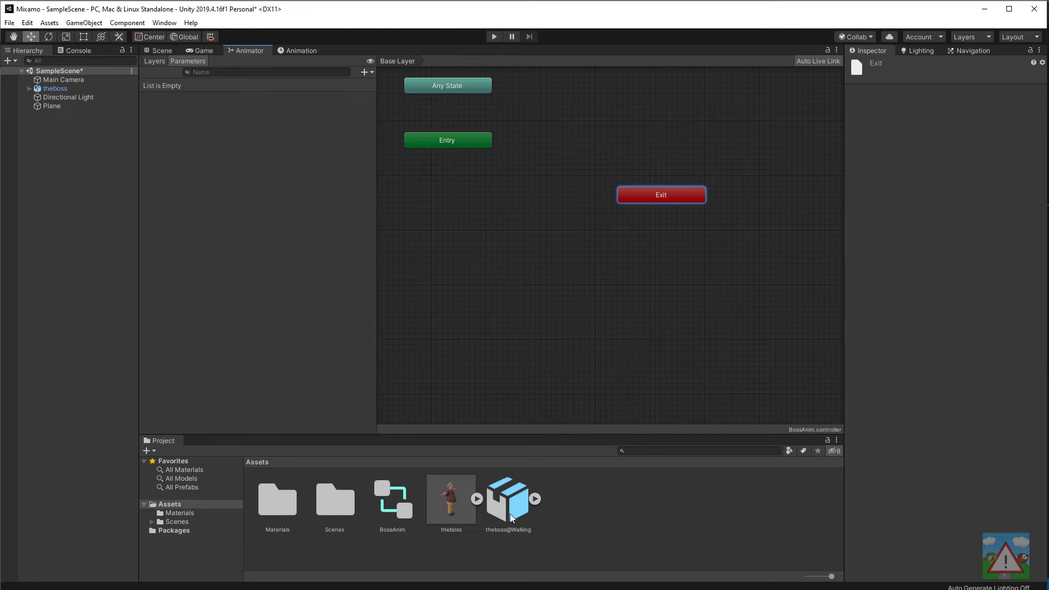
left_click_drag(509, 513, 550, 261)
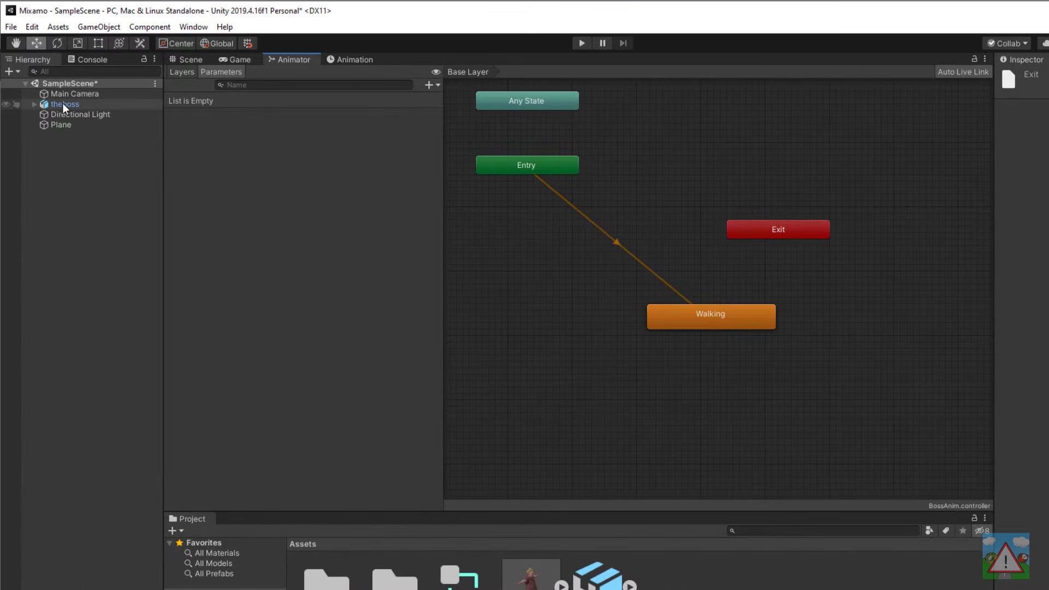
Assign BossAnim as theboss's Animator controller and uncheck Apply Root Motion.
left_click(62, 103)
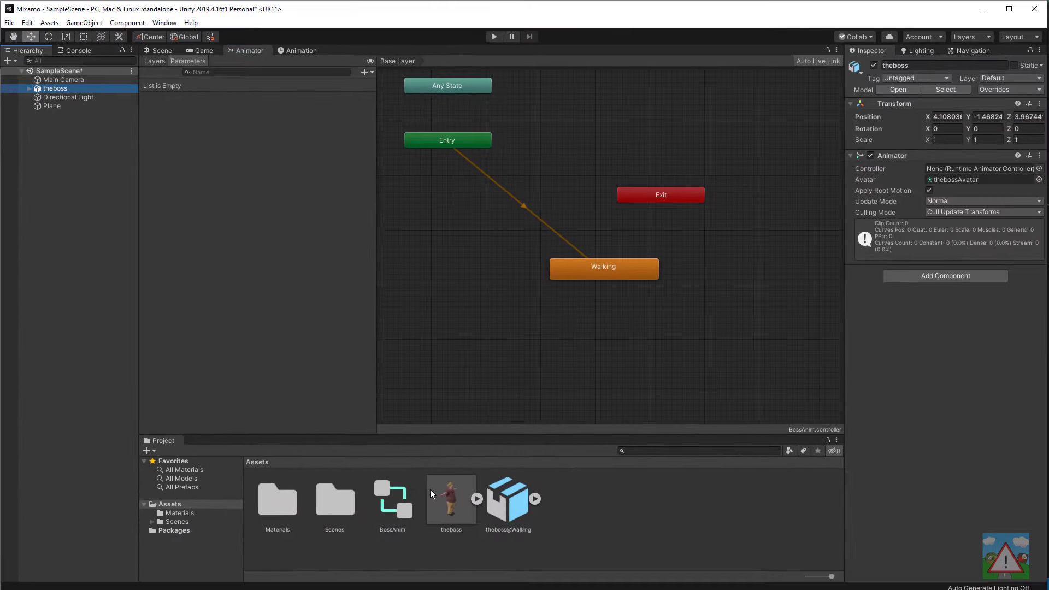
left_click_drag(407, 492, 952, 169)
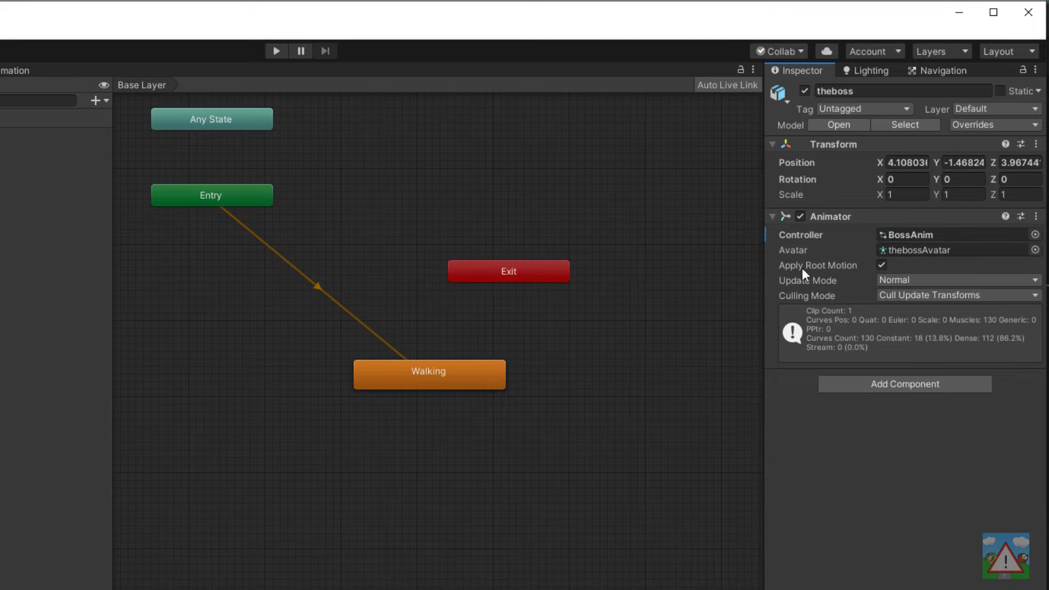
left_click(882, 265)
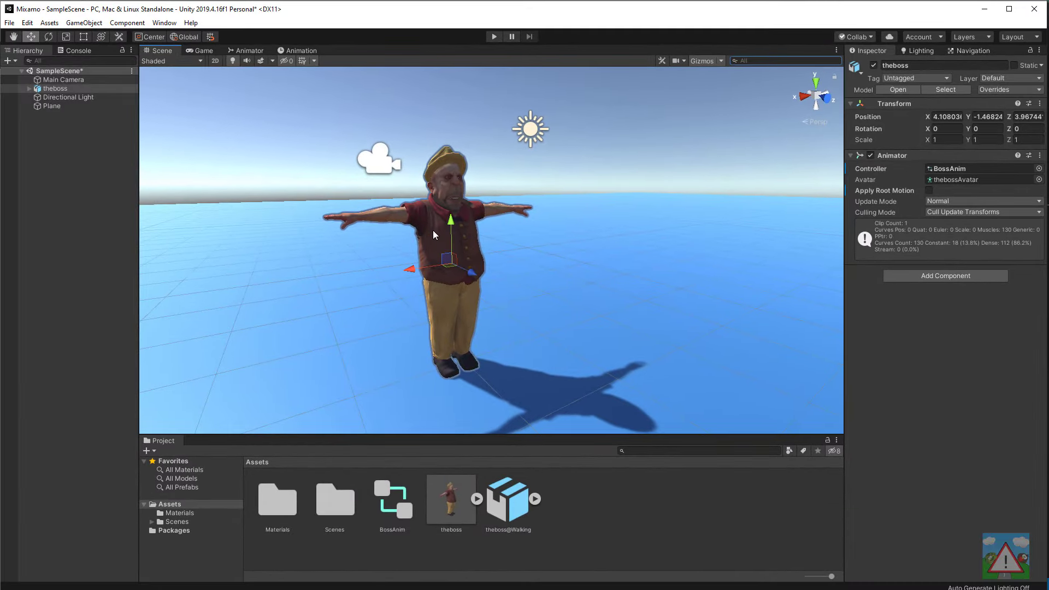
Align the Main Camera with a pulled-back Scene view framing the boss.
right_click_drag(433, 234, 489, 271)
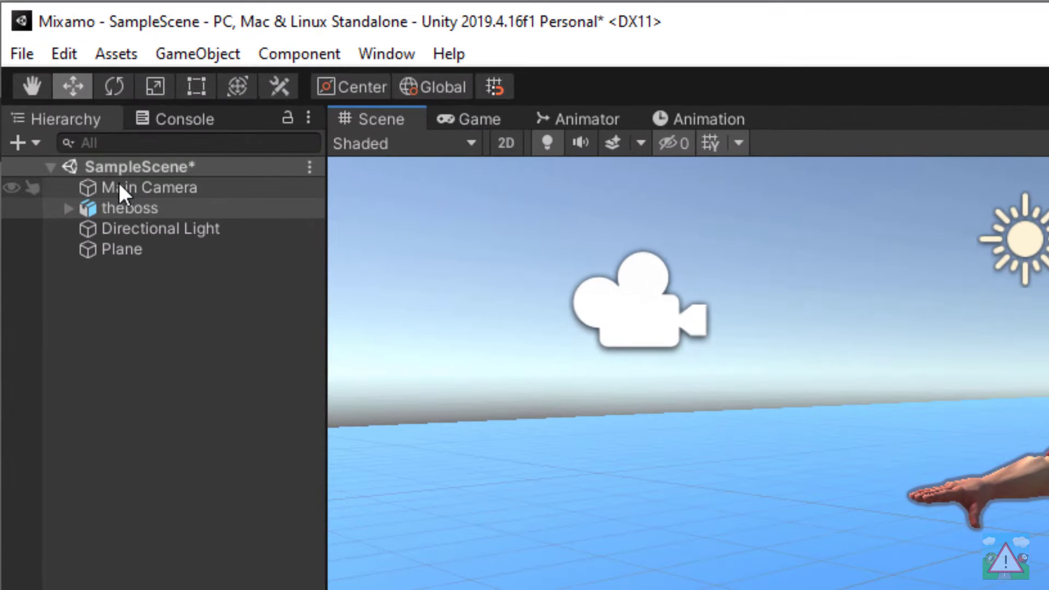
left_click(120, 188)
left_click(198, 54)
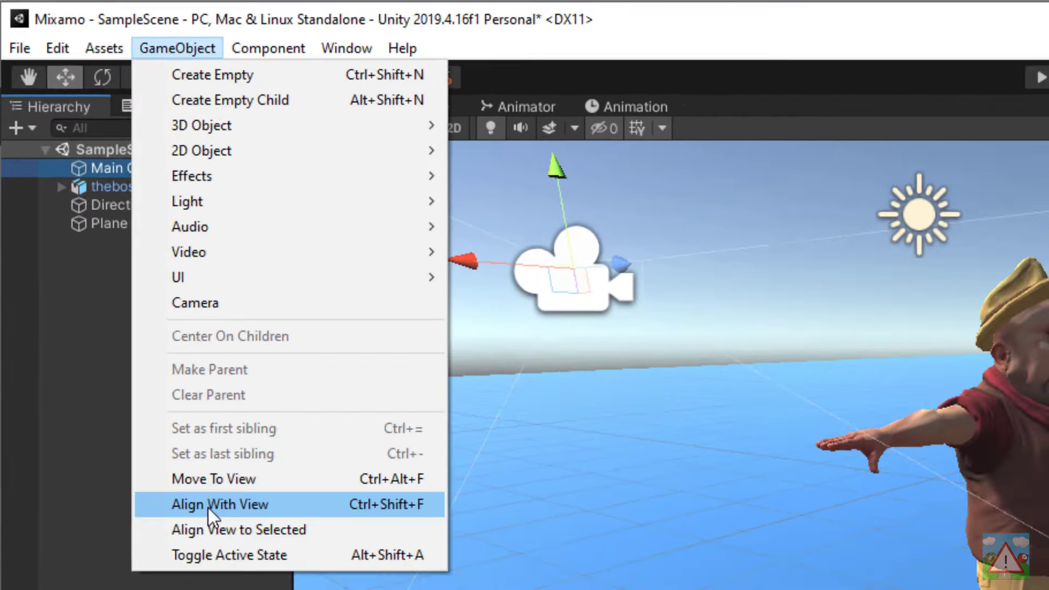
left_click(209, 505)
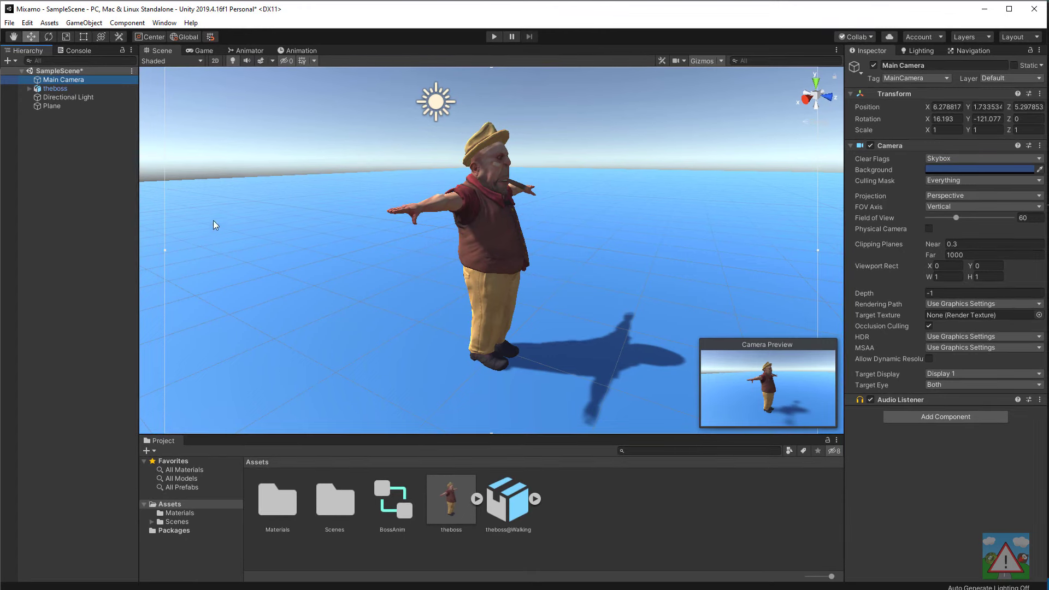
Switch to the Game view and enter Play mode to watch the boss walk.
left_click(201, 49)
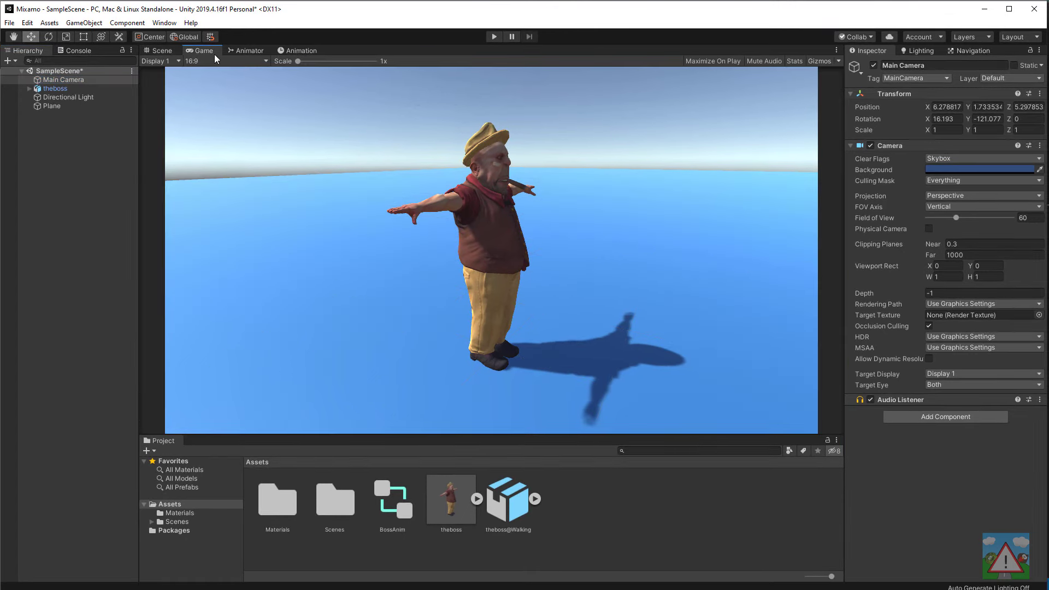
left_click(494, 36)
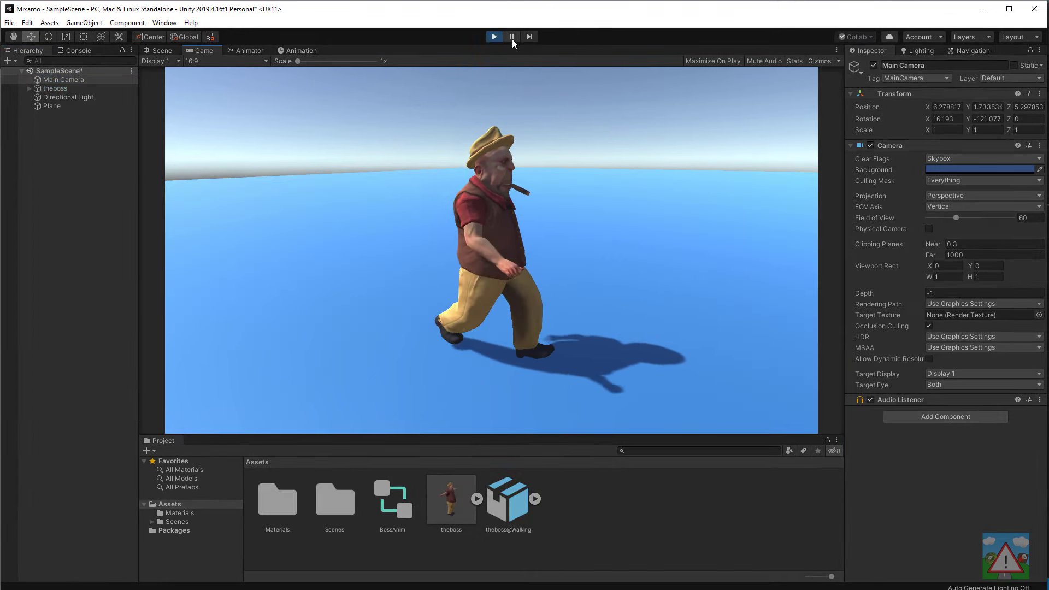